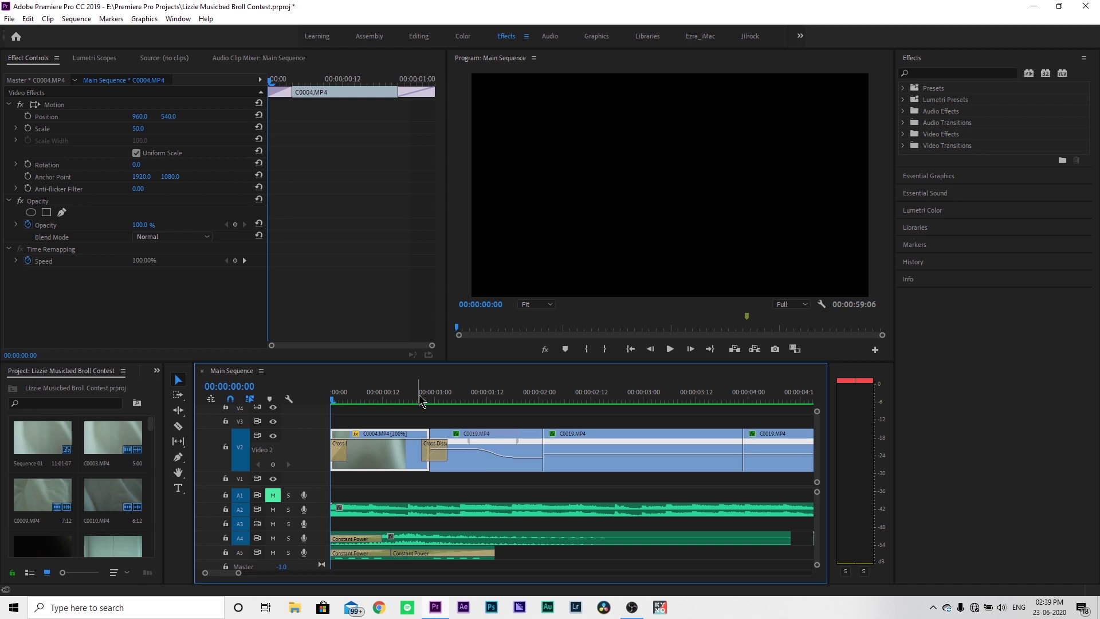
- Play the sequence opening and examine the cross dissolve from C0004.MP4 into the first C0019.MP4 clip
key("space")
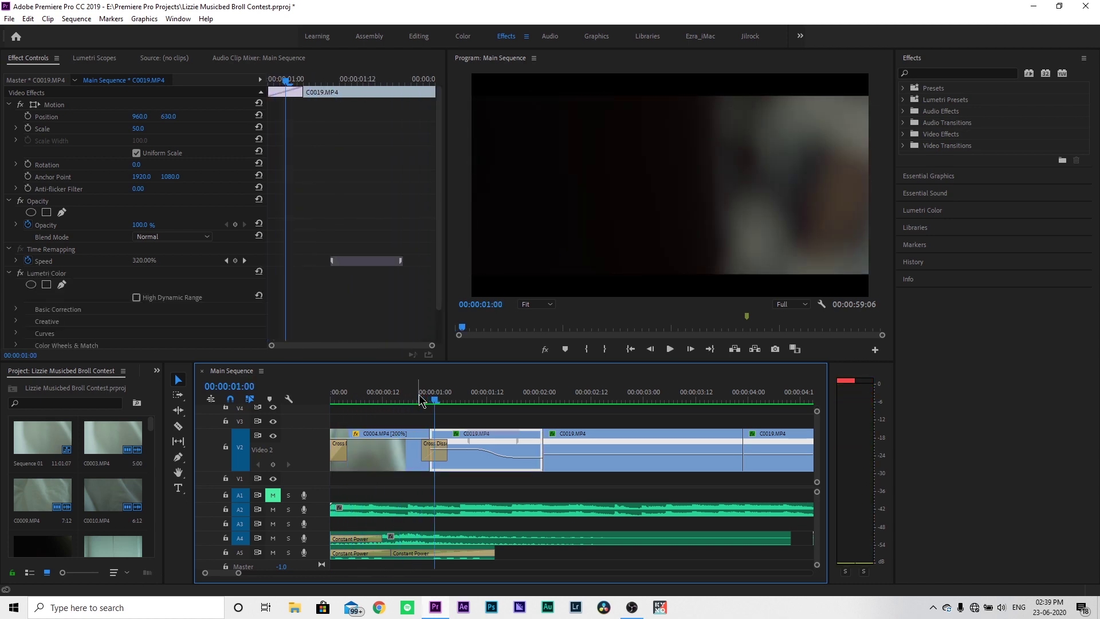
left_click(414, 400)
left_click_drag(413, 403, 439, 400)
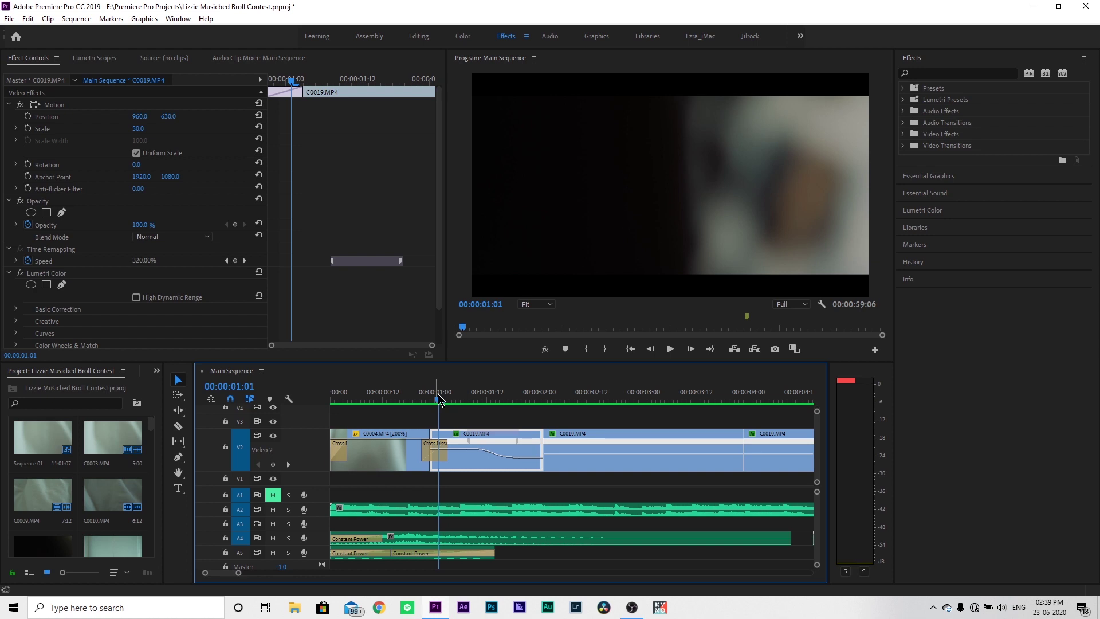
key("Left")
key("Left")
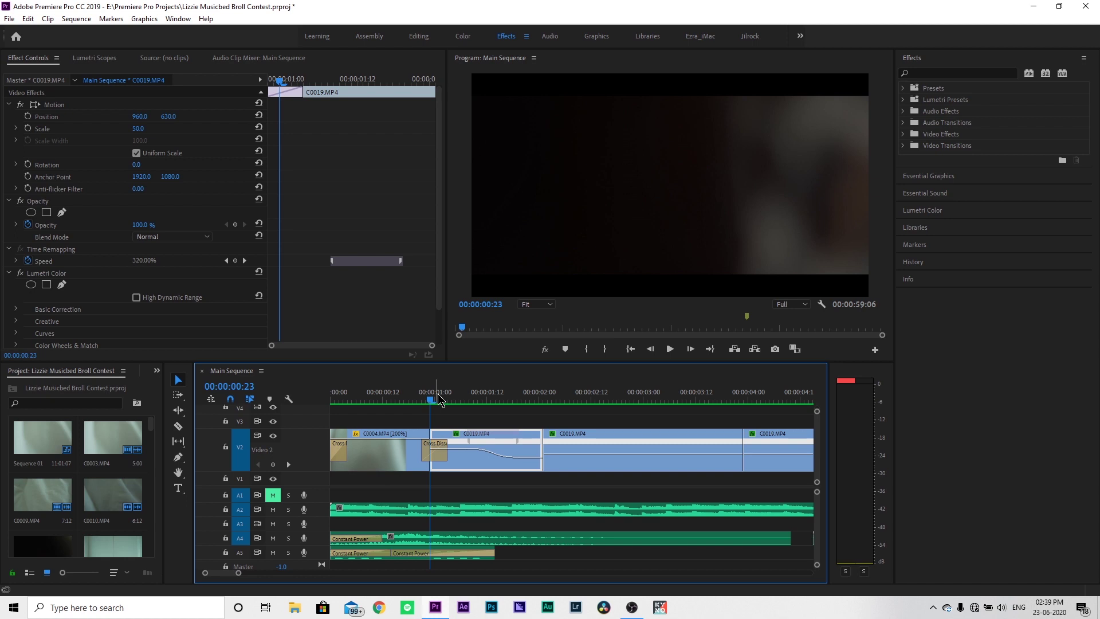
- Scrub and play through the first C0019.MP4 clip to examine its speed ramp
left_click(475, 400)
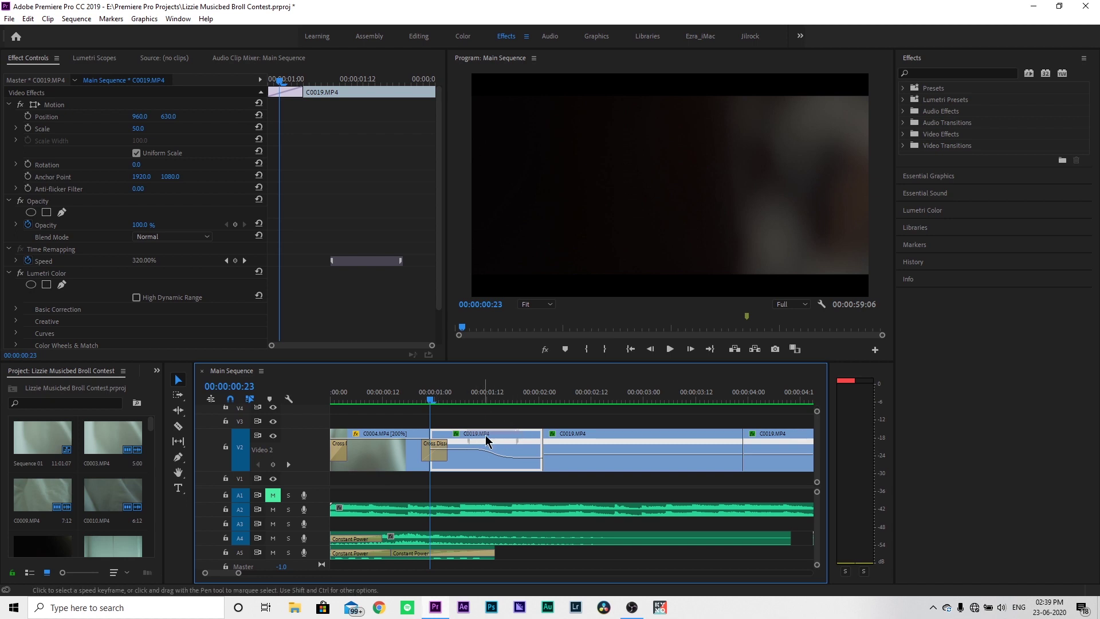
left_click_drag(480, 403, 511, 408)
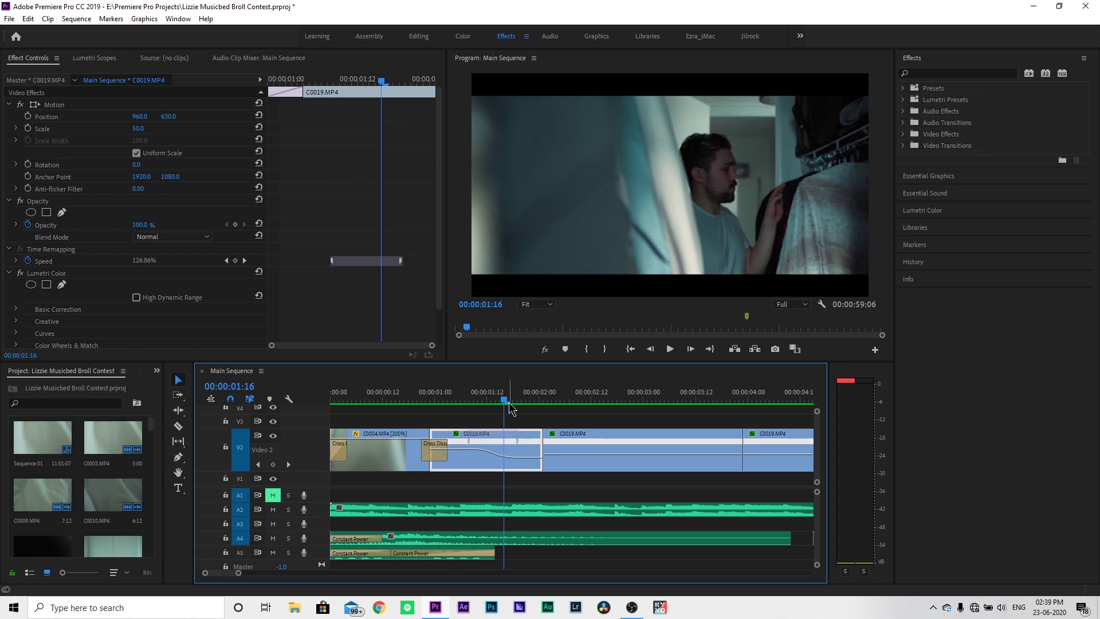
left_click_drag(512, 408, 437, 405)
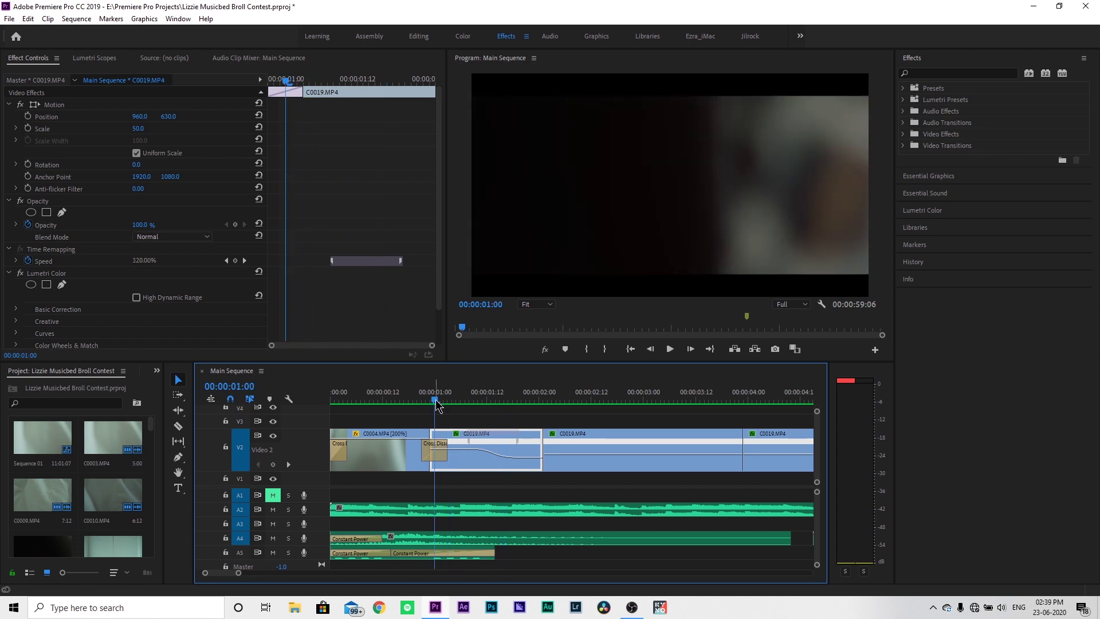
key("space")
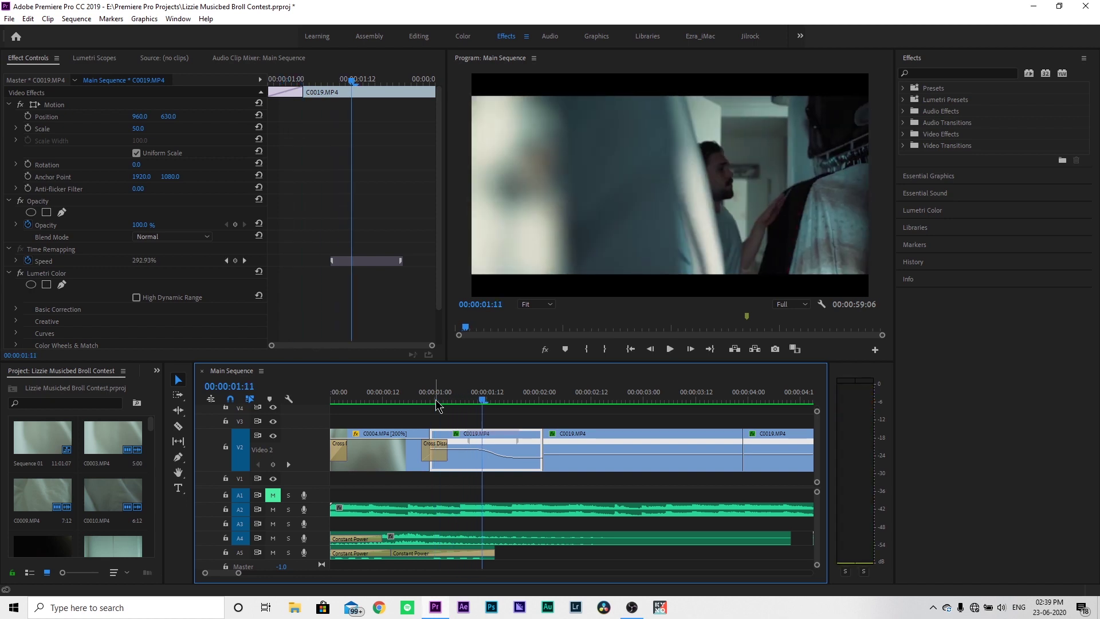
left_click_drag(457, 405, 509, 407)
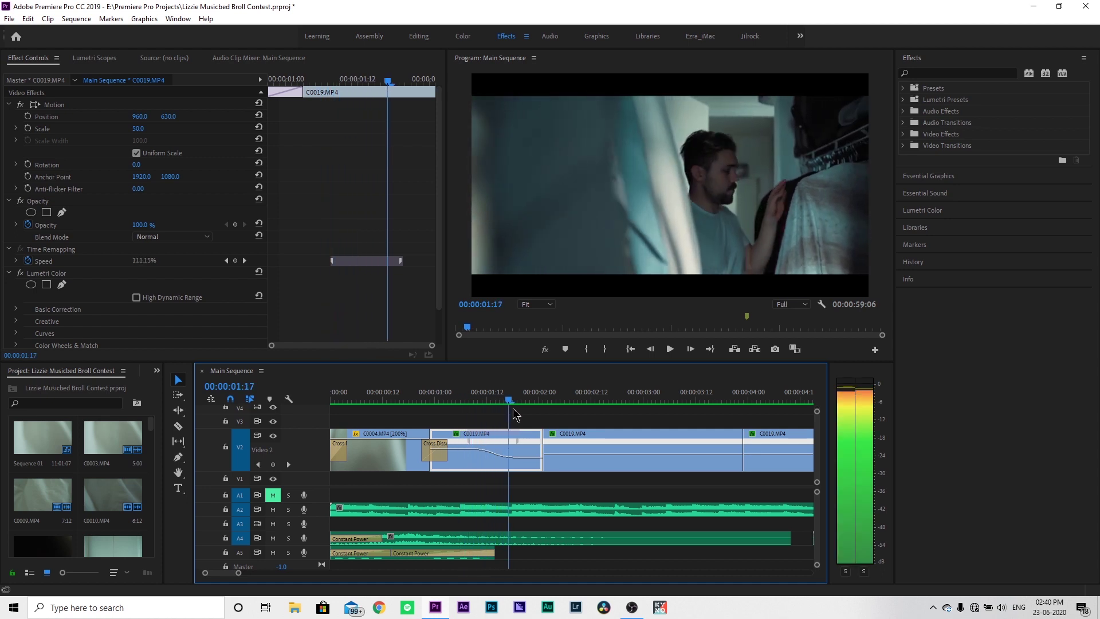
left_click(520, 446)
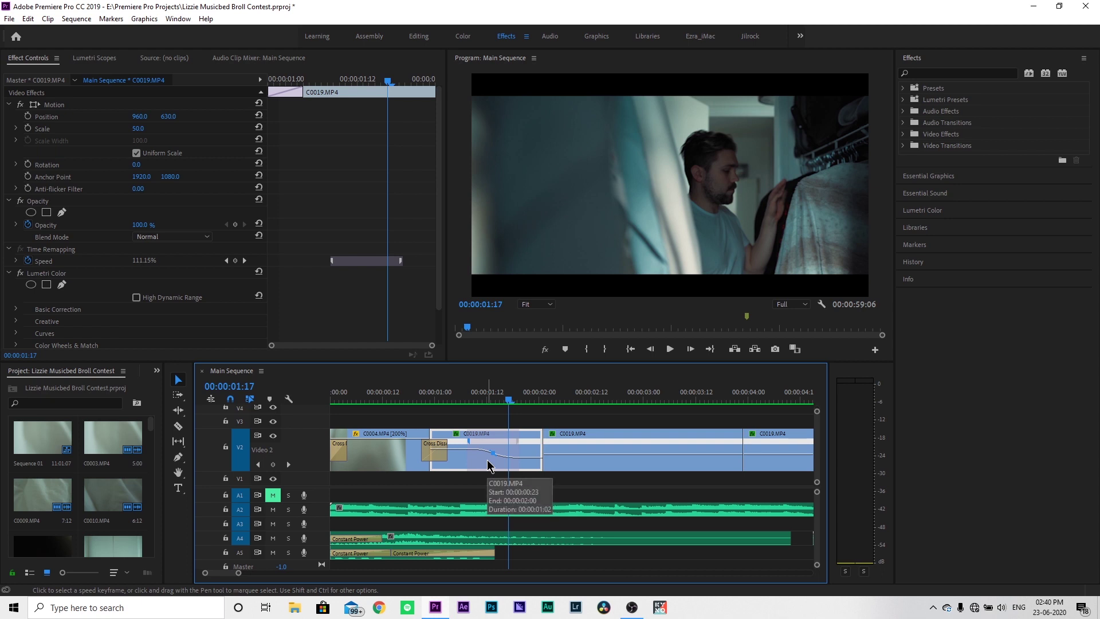
left_click_drag(496, 396, 553, 394)
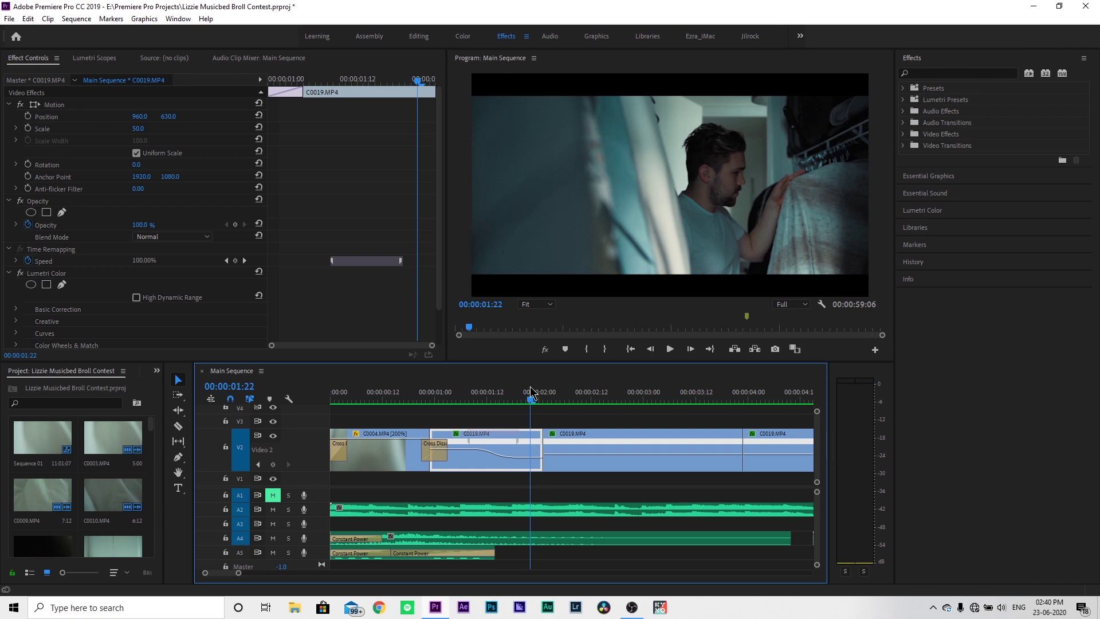
- Go back and forth frame by frame over the cut between the first and second C0019.MP4 clips
key("Right")
key("Right")
key("Right")
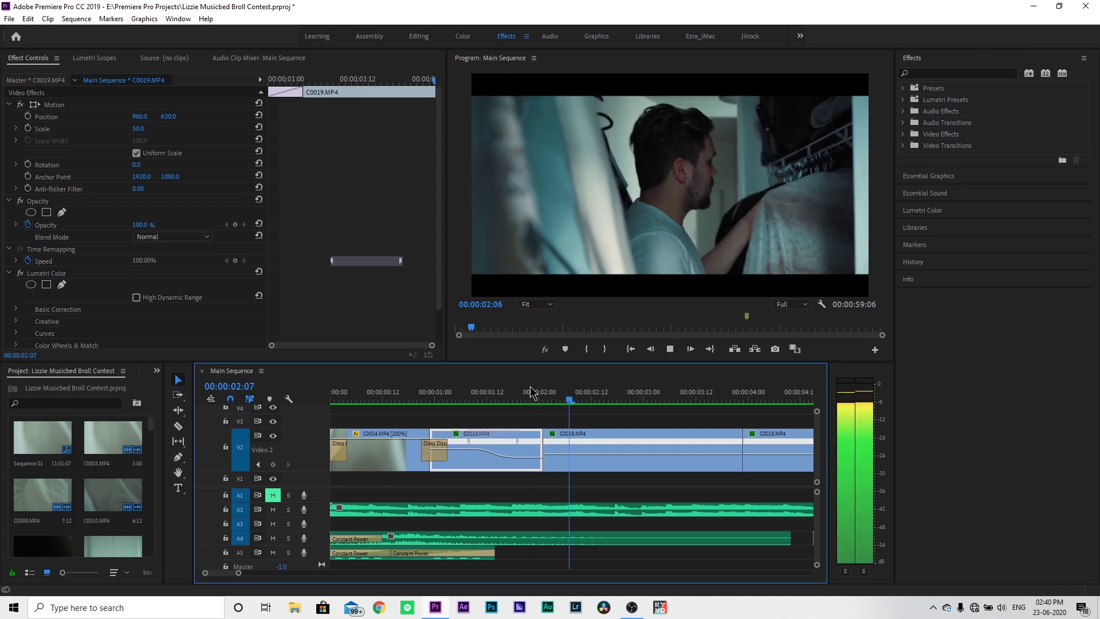
key("Left")
key("Left")
key("Right")
key("Right")
key("Right")
key("Right")
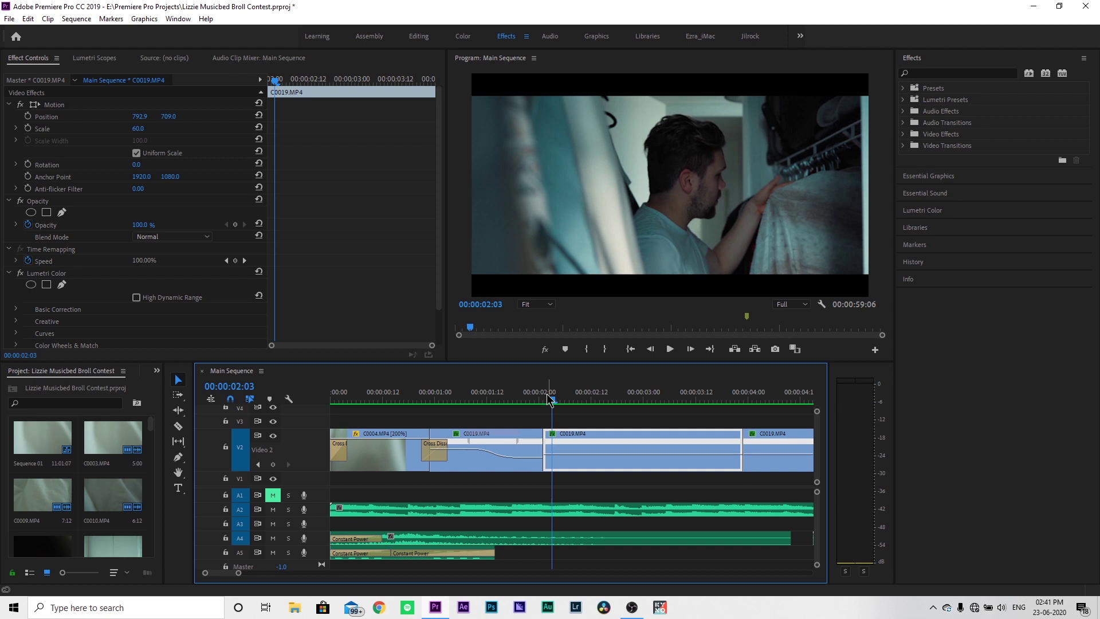
- Play the second C0019.MP4 clip and review the cut into the third one around 00:00:04:00
key("space")
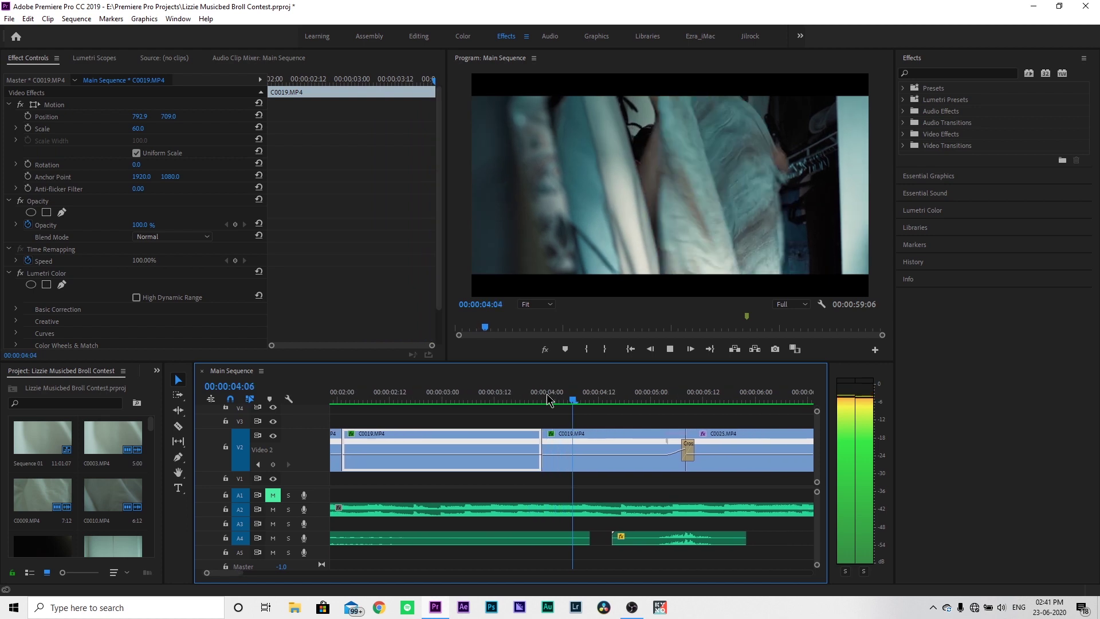
left_click(534, 399)
left_click_drag(534, 400, 544, 399)
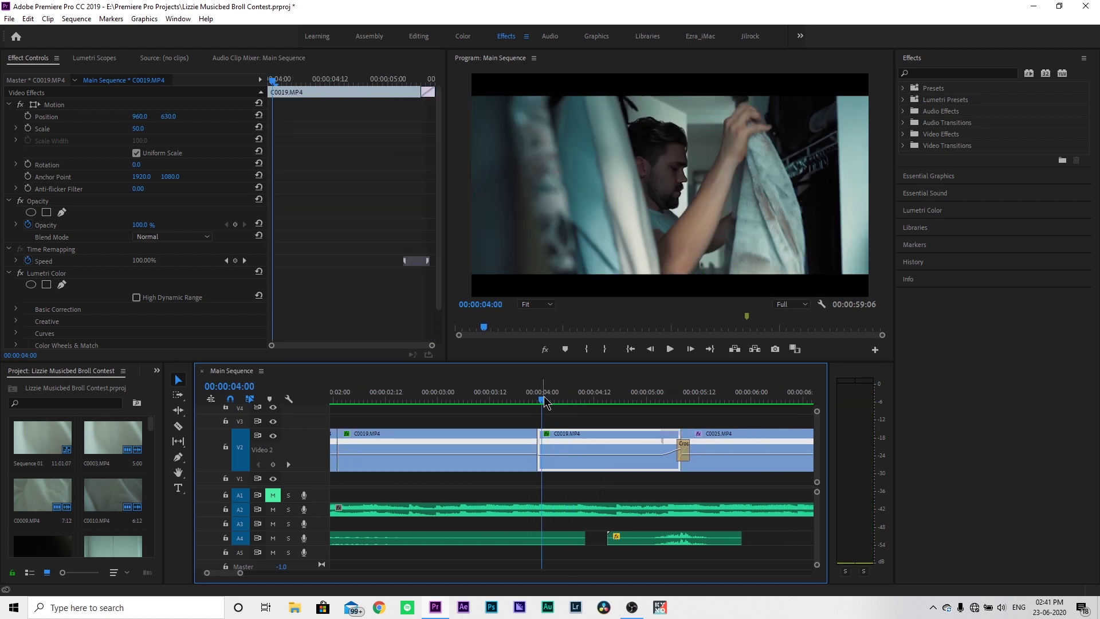
key("Left")
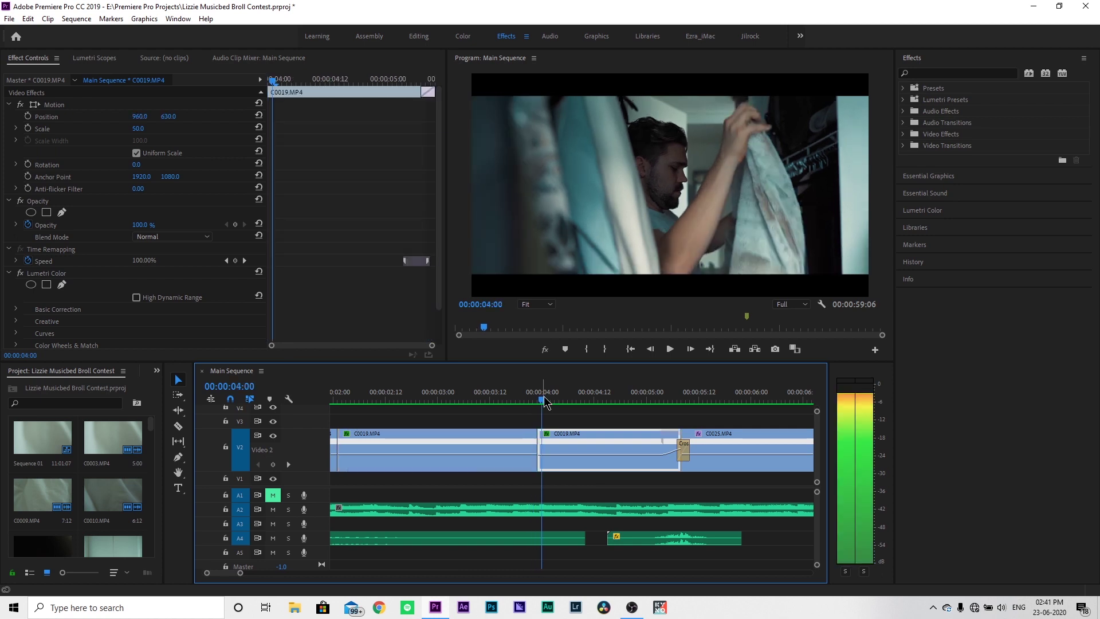
key("Left")
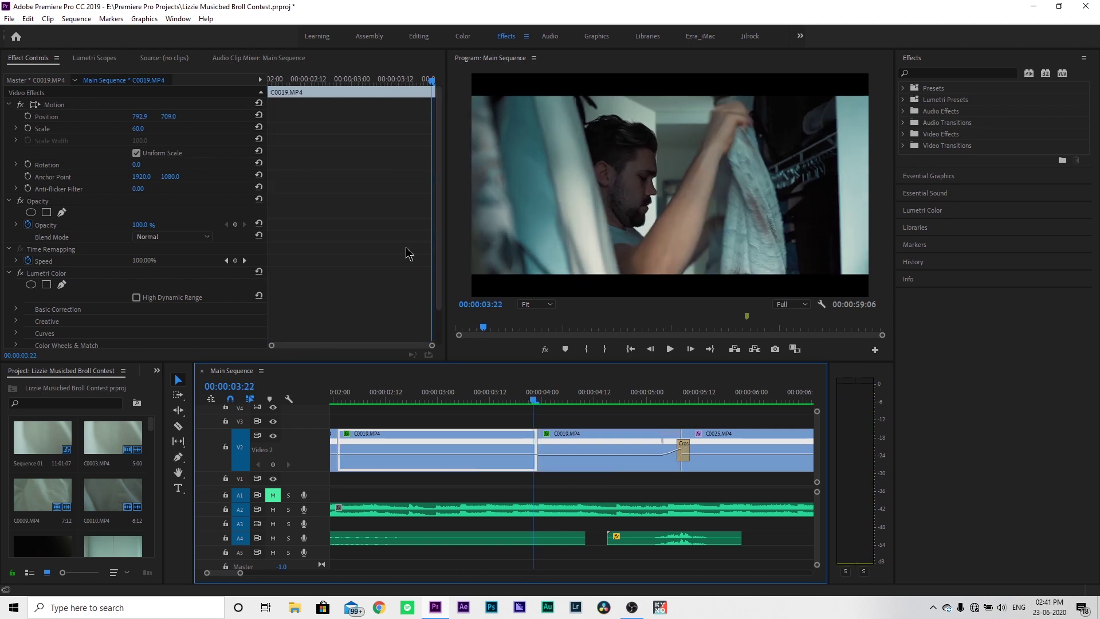
- Compare the scale and framing of the three consecutive C0019.MP4 clips
left_click(602, 386)
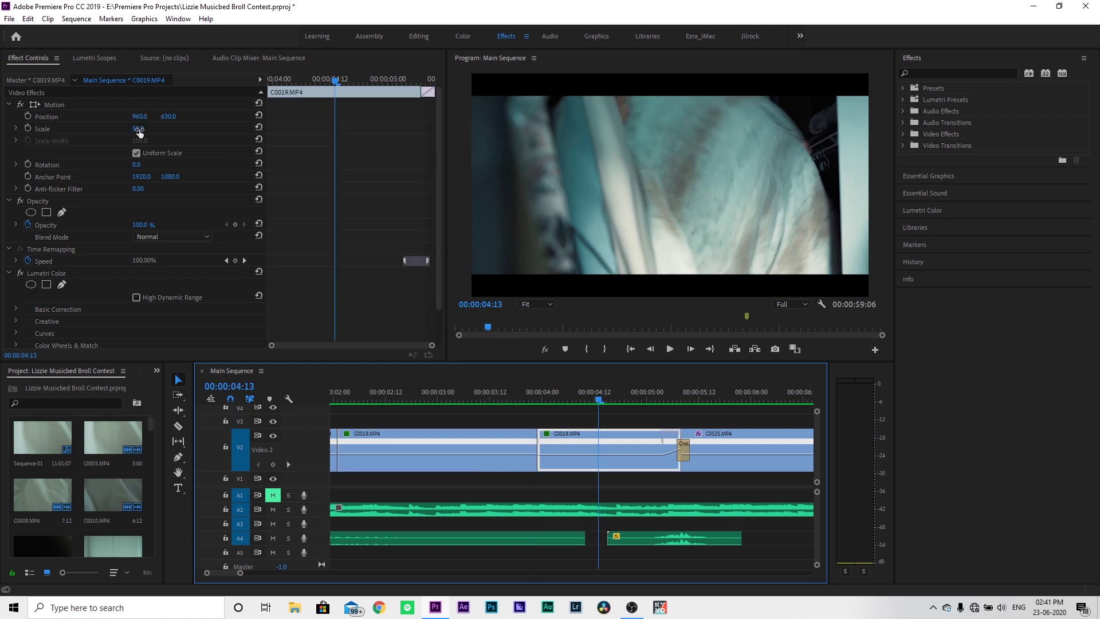
left_click_drag(404, 392, 373, 394)
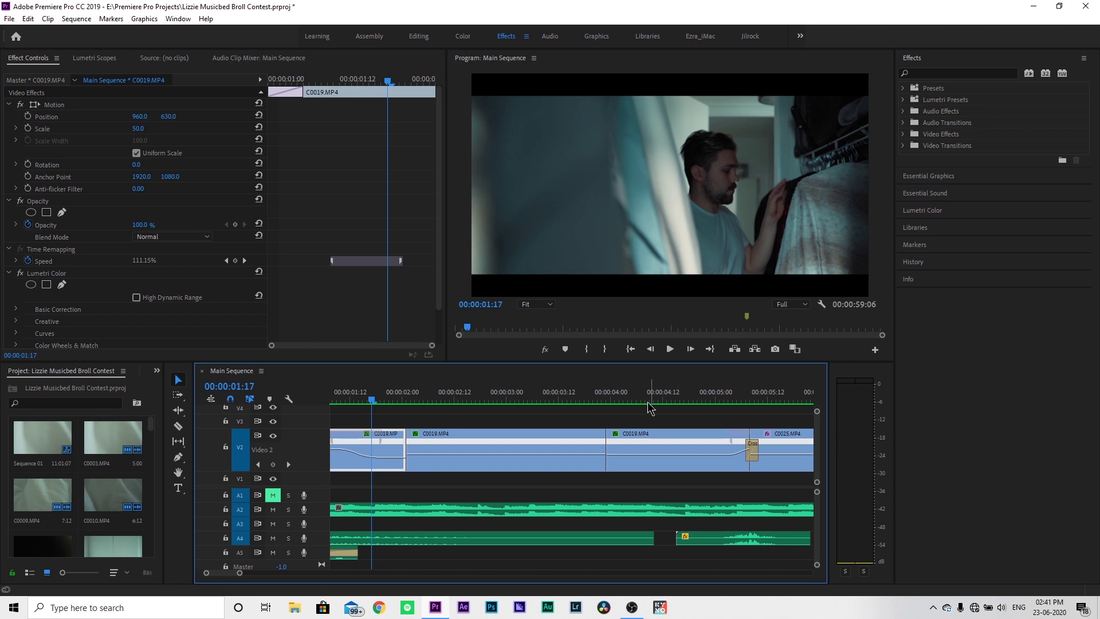
left_click(589, 400)
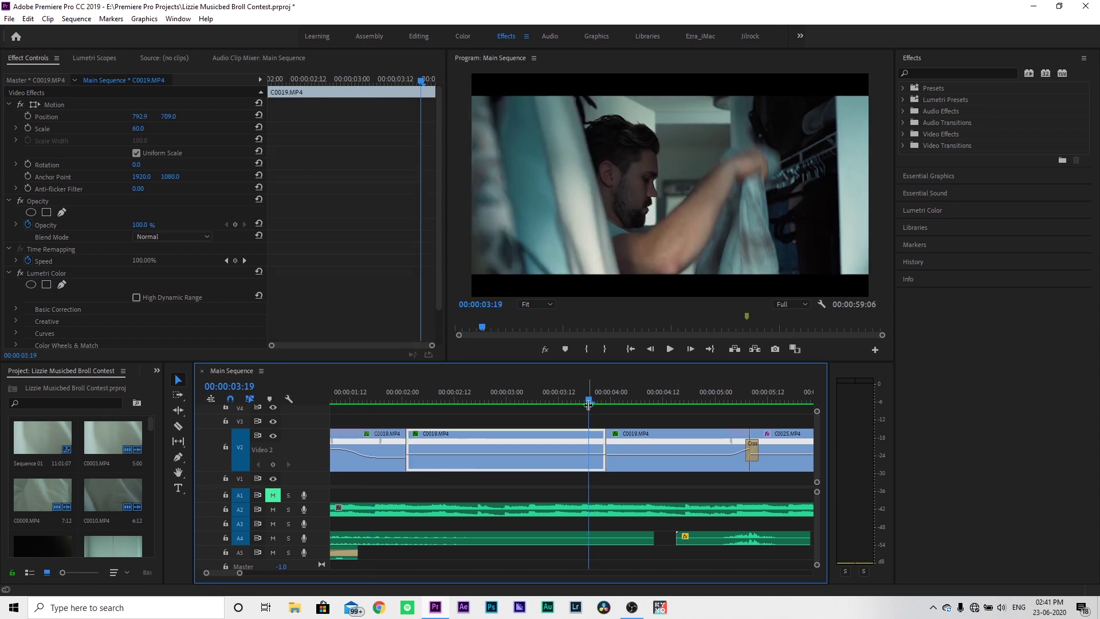
left_click_drag(589, 404, 710, 399)
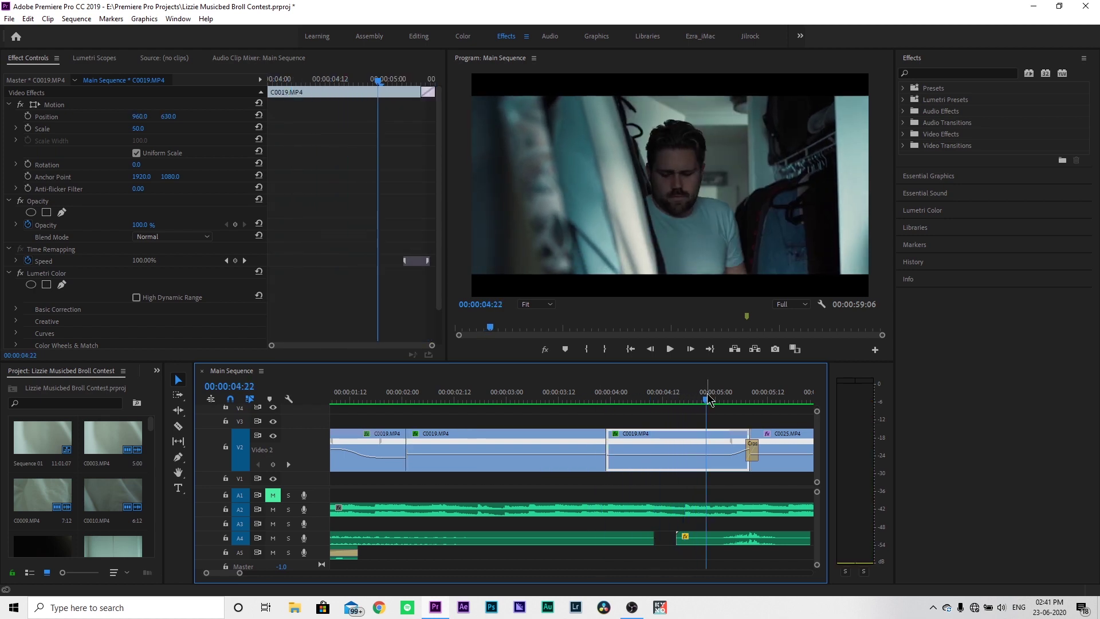
- Play the end of the third C0019.MP4 clip and inspect its transition into C0025.MP4 frame by frame up to 00:00:05:16
key("space")
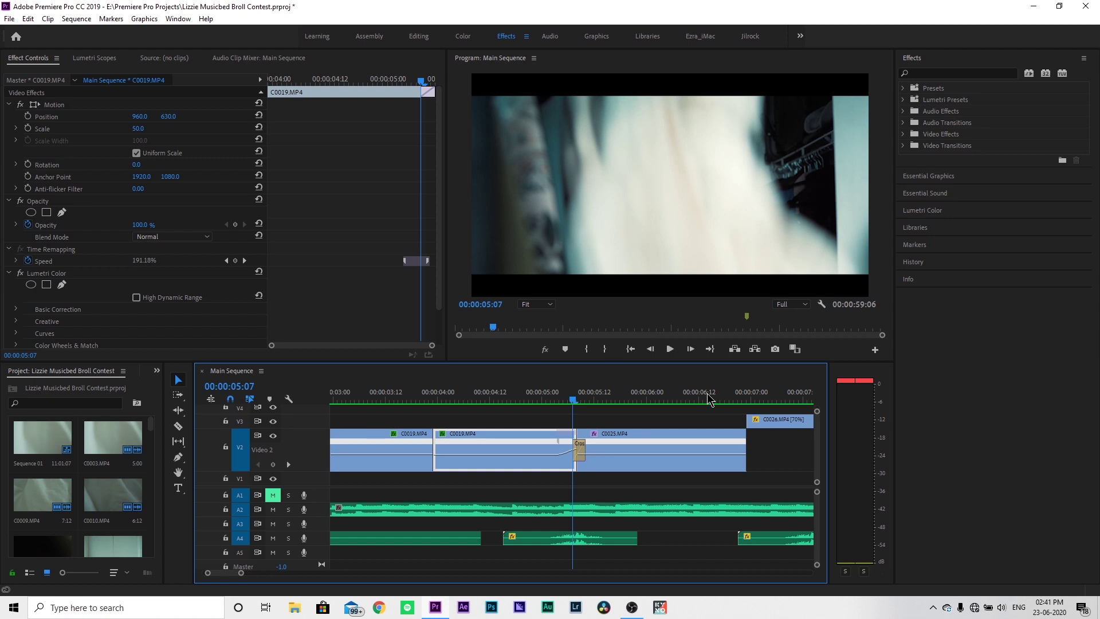
key("Right")
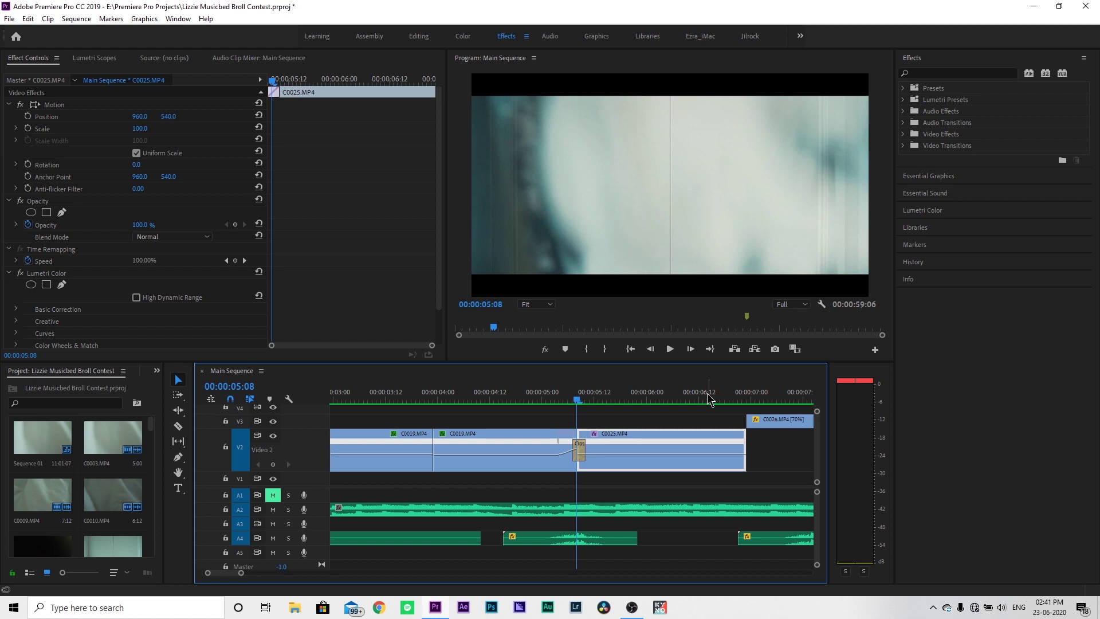
key("Right")
key("Right")
key("Right")
key("Right")
key("Right")
key("Right")
key("Right")
key("Right")
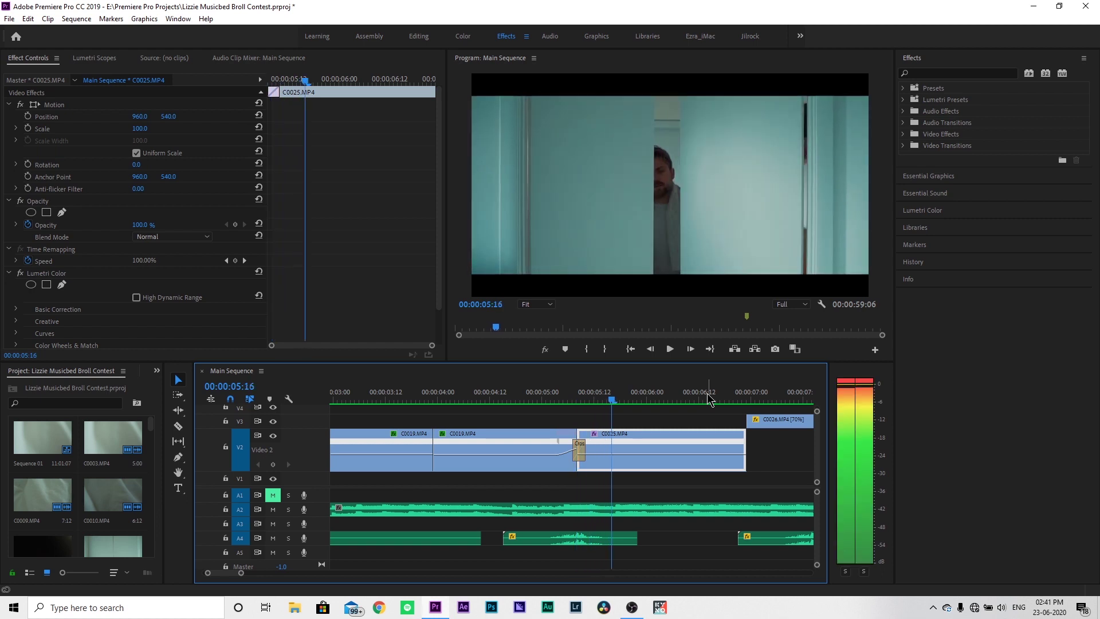
- Hide and show the adjustment layer track V5 and the cinema bars track V6 to compare the picture
scroll(820, 442, "up", 3)
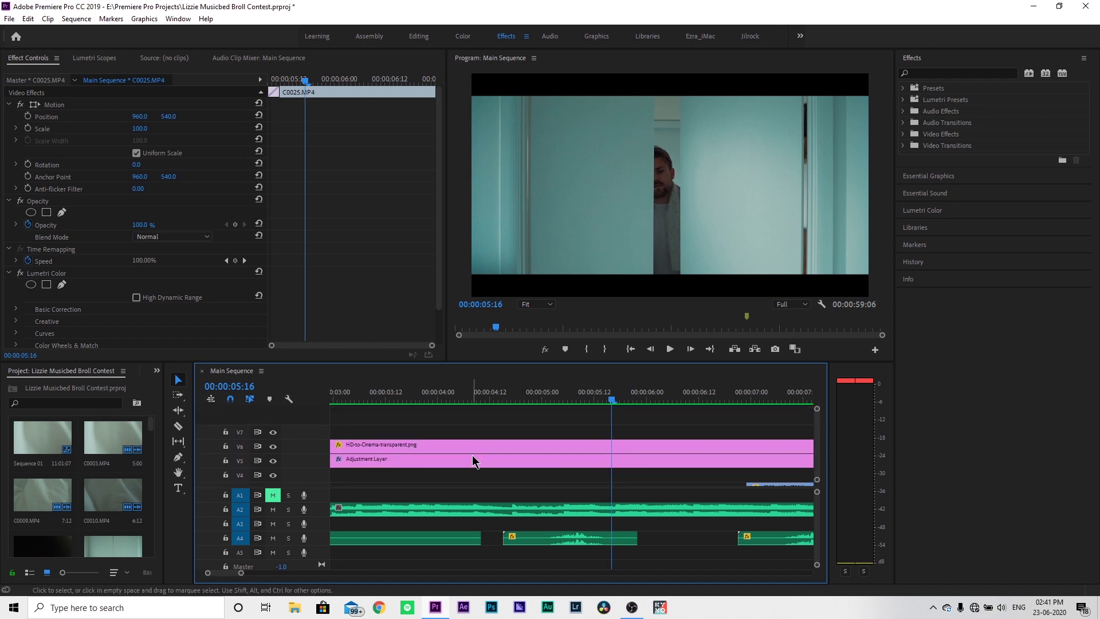
left_click(273, 461)
left_click(274, 462)
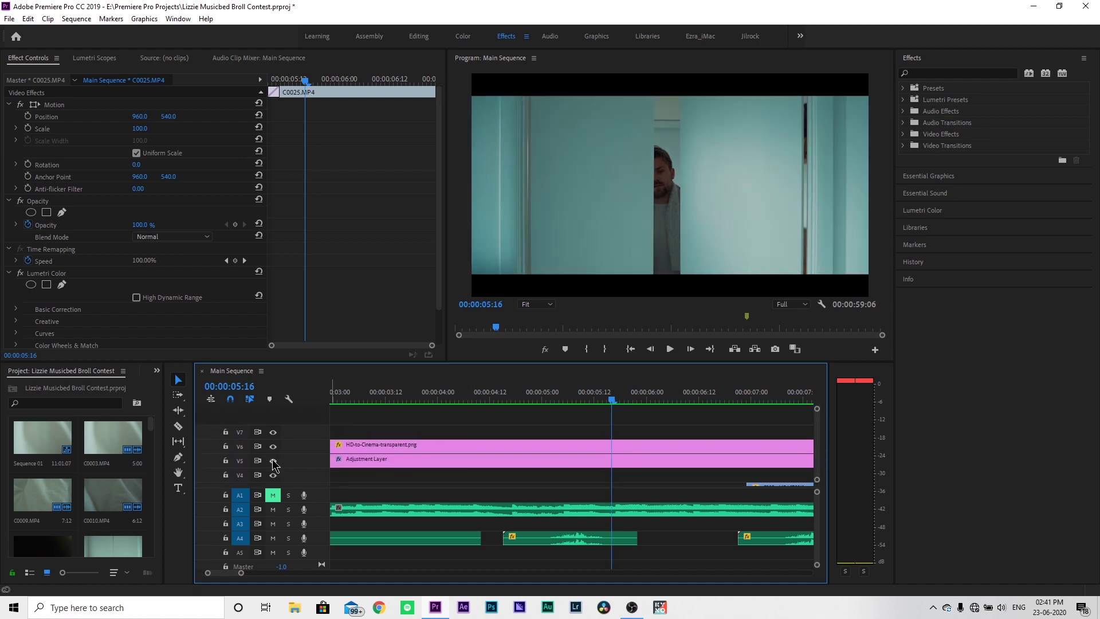
left_click(274, 447)
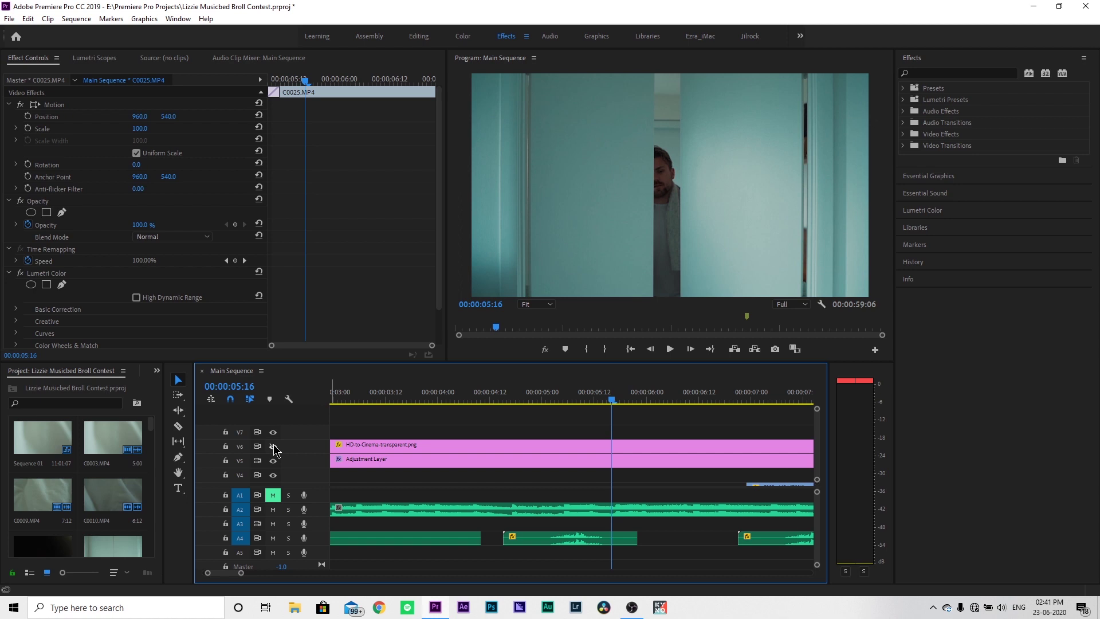
left_click(274, 447)
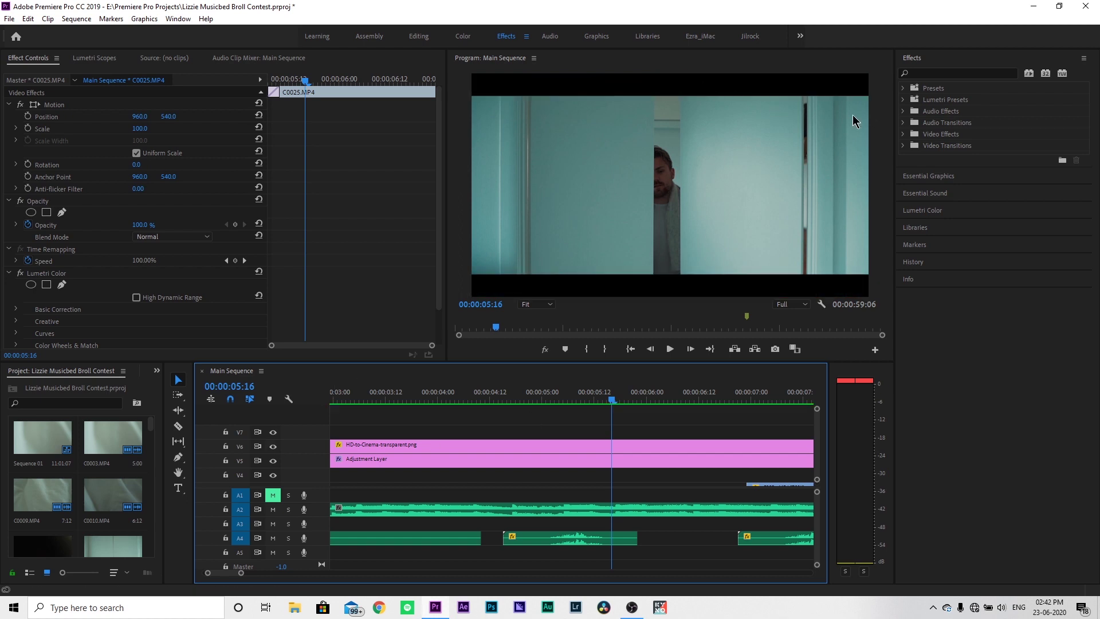
- Return to the footage tracks, scrub from C0025.MP4 to 00:00:07:01, and inspect the C0025.MP4 and C0026.MP4 clips
scroll(818, 441, "down", 3)
scroll(817, 431, "up", 3)
scroll(816, 432, "down", 2)
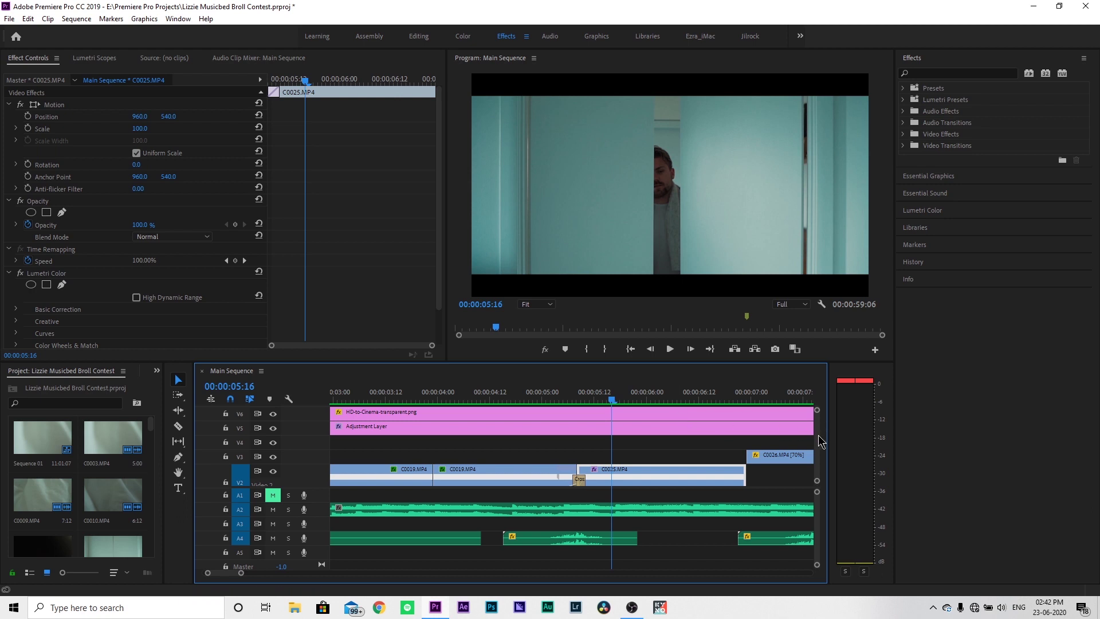
scroll(818, 437, "down", 2)
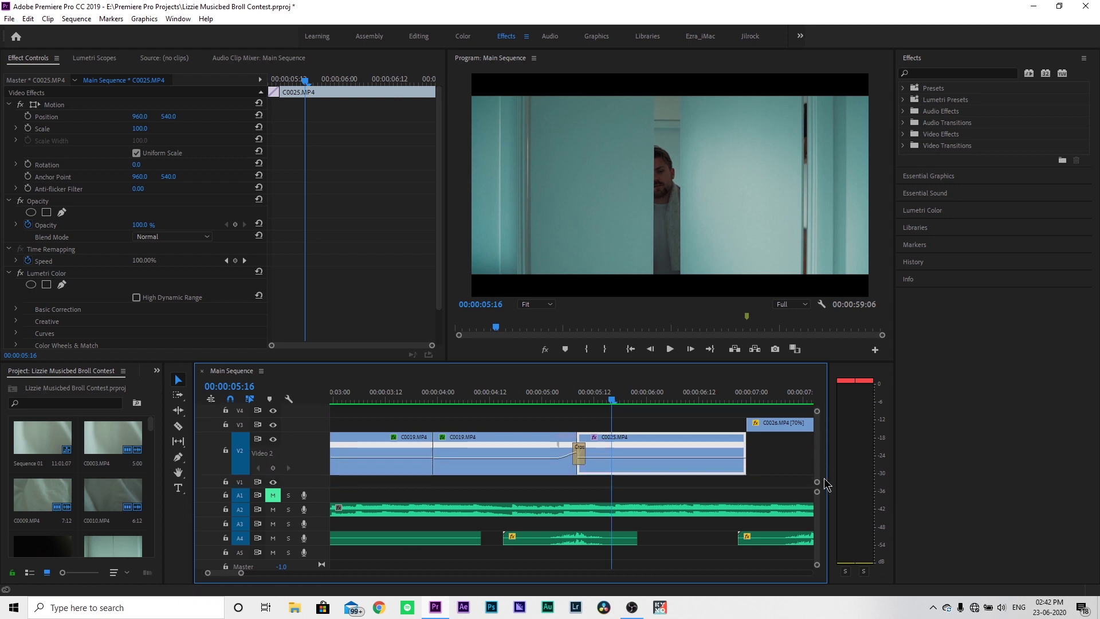
left_click(592, 401)
left_click_drag(592, 401, 759, 406)
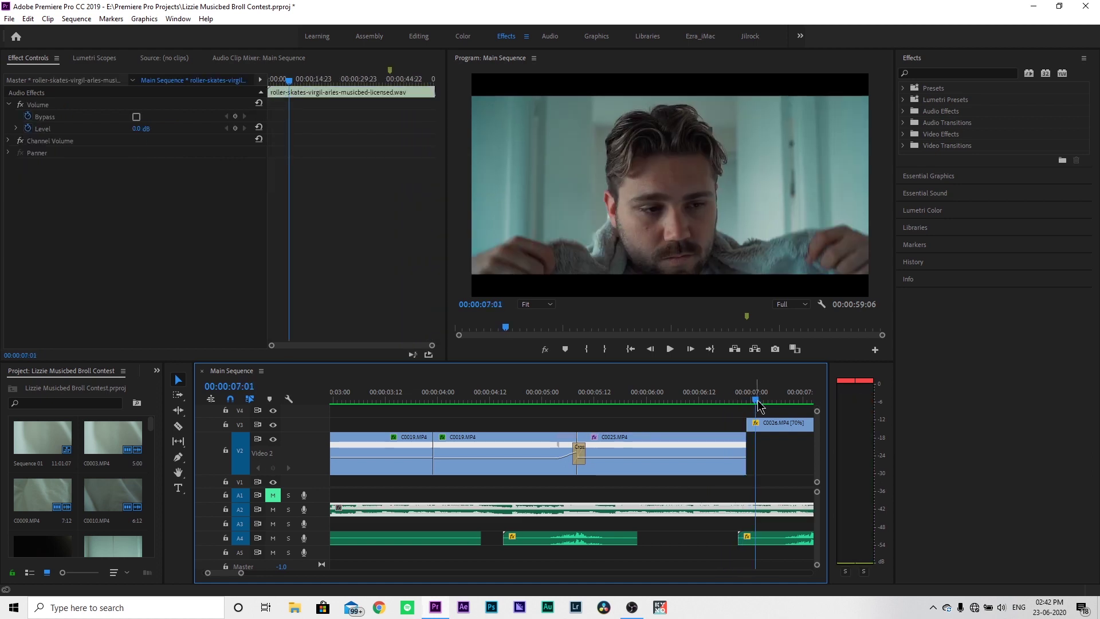
left_click(611, 445)
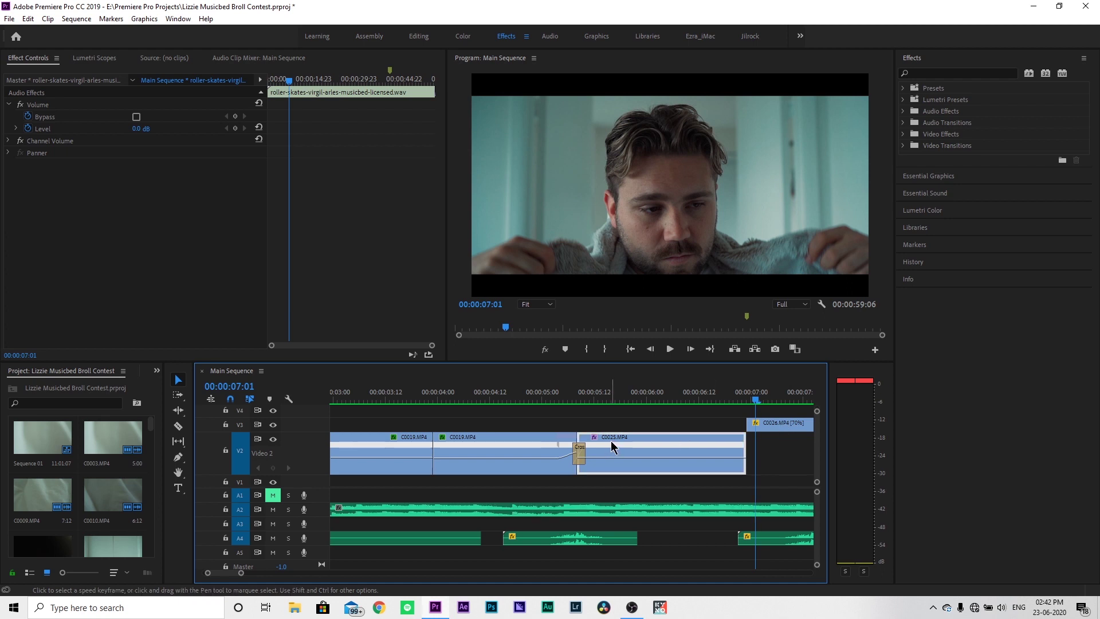
left_click(771, 428)
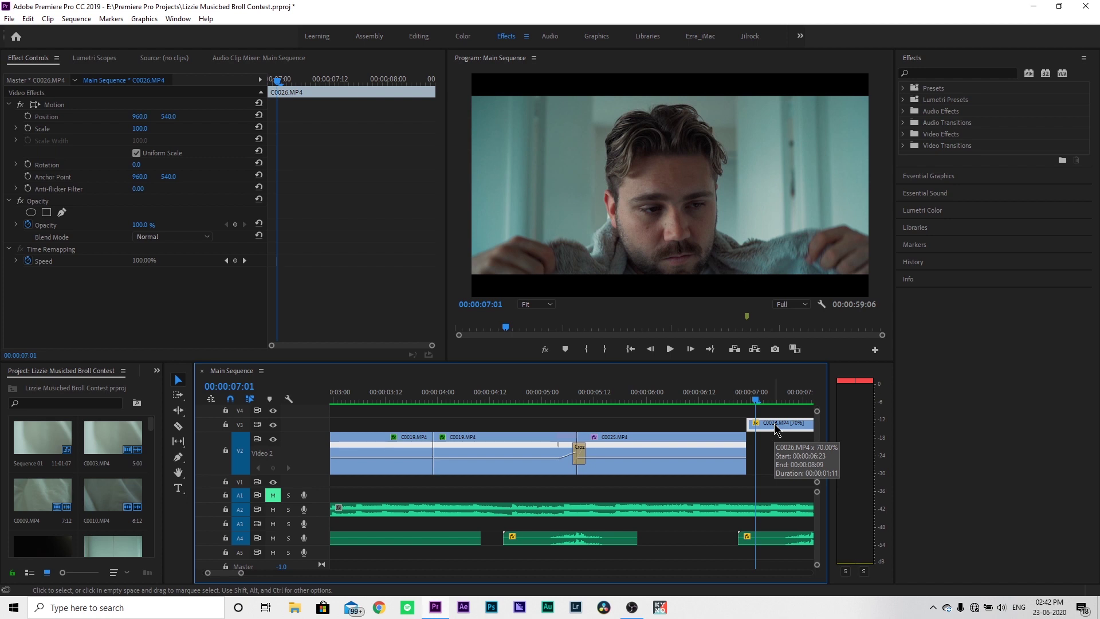
- Scrub around the cut from C0025.MP4 to C0026.MP4, ending at 00:00:06:12
scroll(235, 573, "down", 5)
scroll(233, 579, "up", 1)
left_click_drag(528, 407, 437, 416)
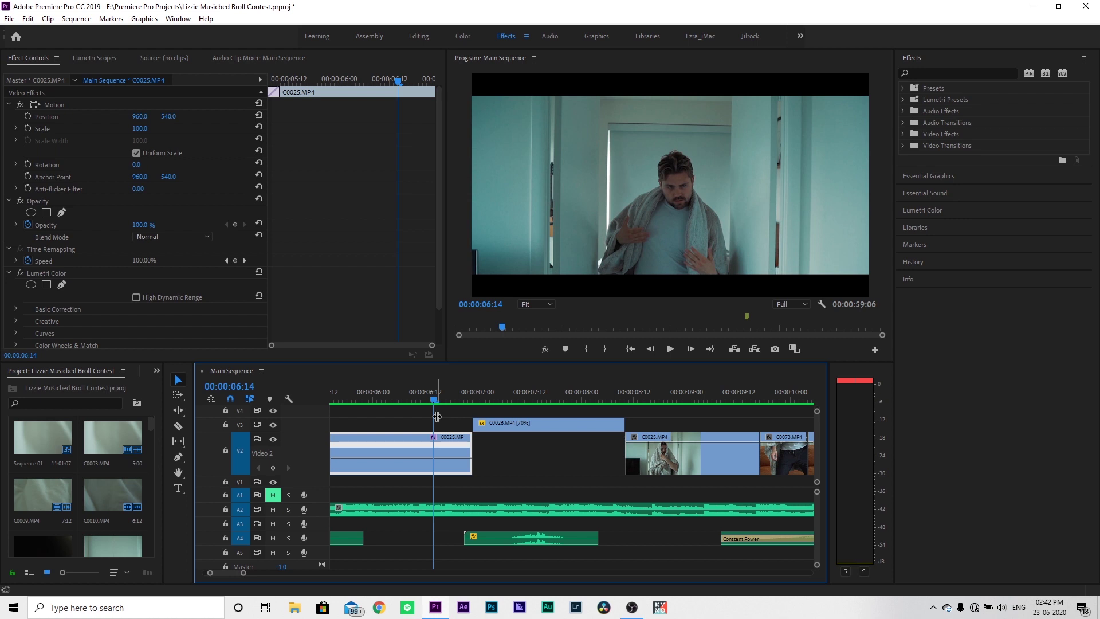
left_click_drag(470, 396, 473, 398)
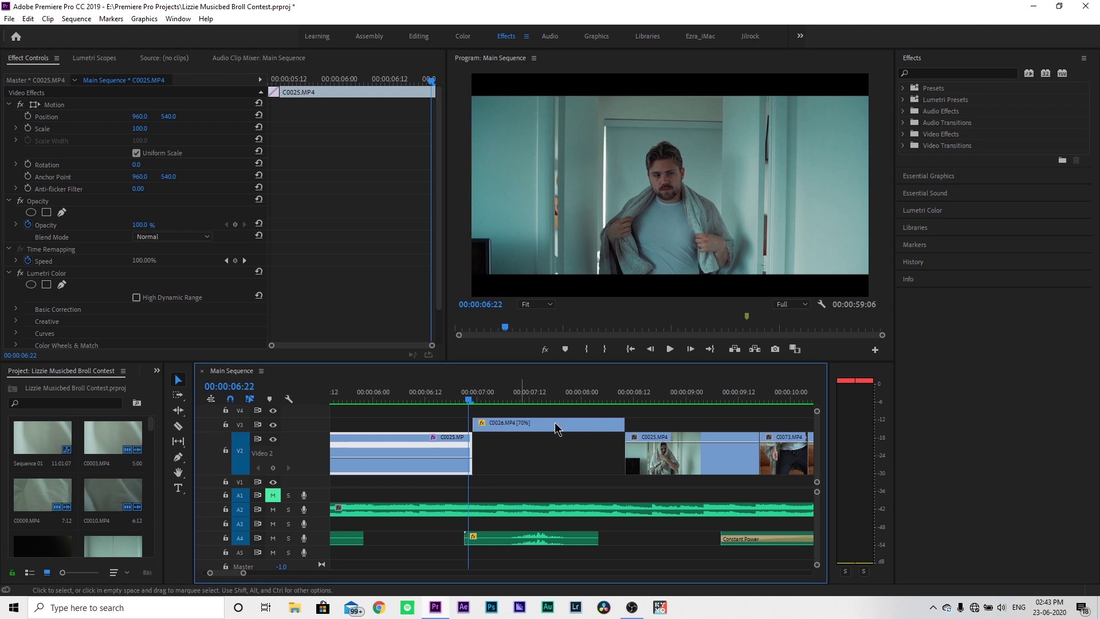
left_click_drag(630, 398, 425, 415)
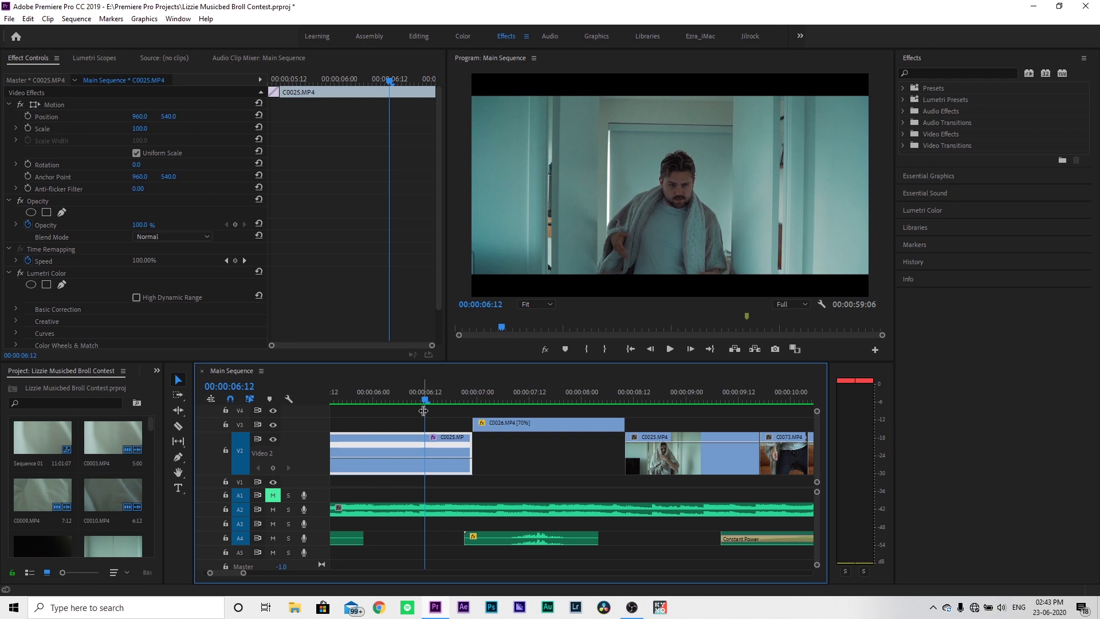
- Play from 00:00:06:12 into the first C0073.MP4 clip and scrub around the cut between the two C0073.MP4 clips
key("space")
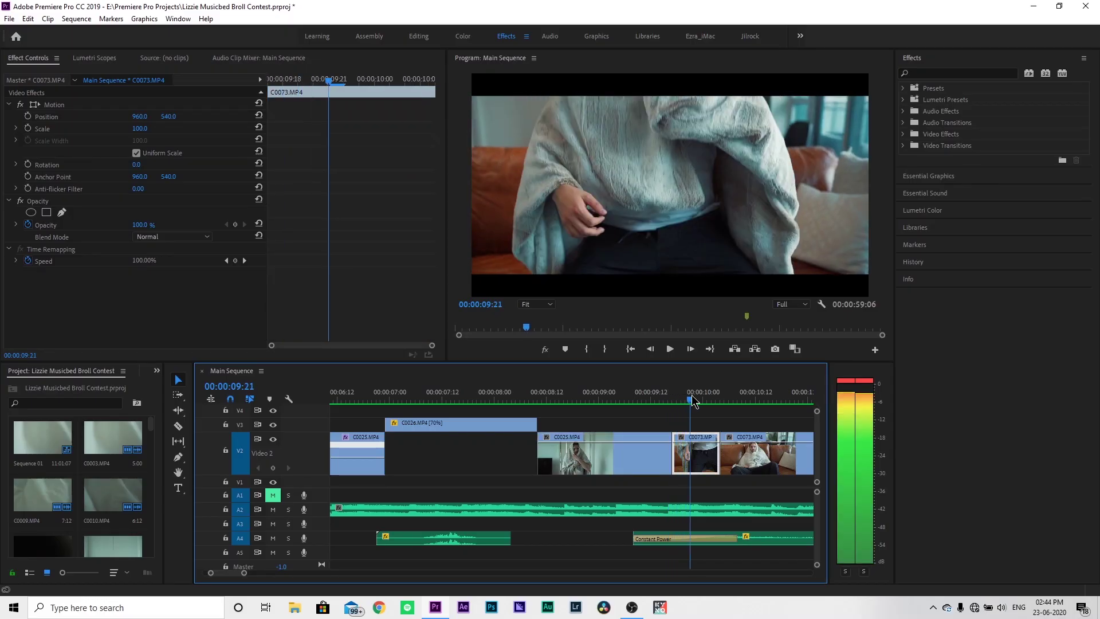
left_click_drag(693, 399, 720, 401)
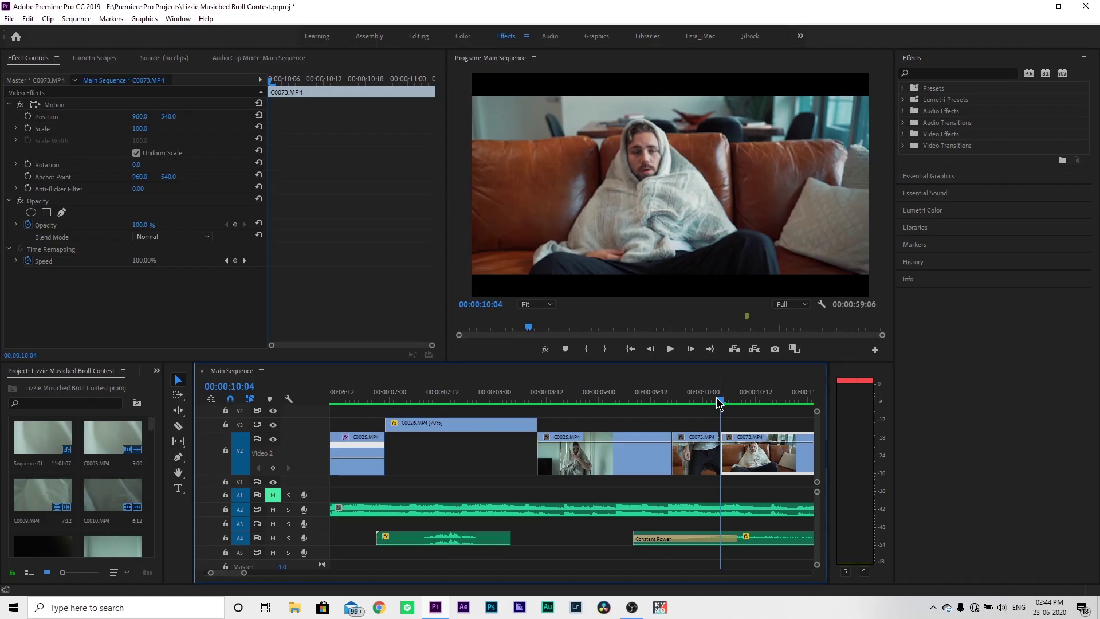
mouse_move(709, 400)
left_mouse_down()
mouse_move(836, 397)
mouse_move(676, 418)
mouse_move(708, 414)
left_mouse_up()
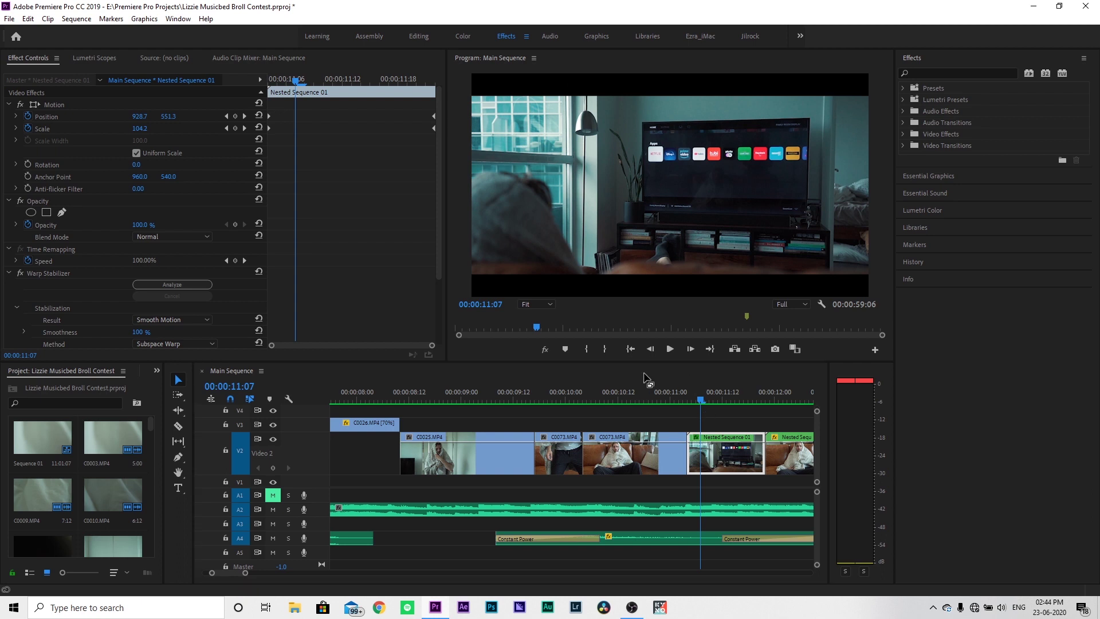
- Scrub through the C0073.MP4 clips to 00:00:11:18 in Nested Sequence 01, and play into Nested Sequence 03 up to 00:00:12:10
left_click(567, 396)
left_click_drag(569, 397, 752, 408)
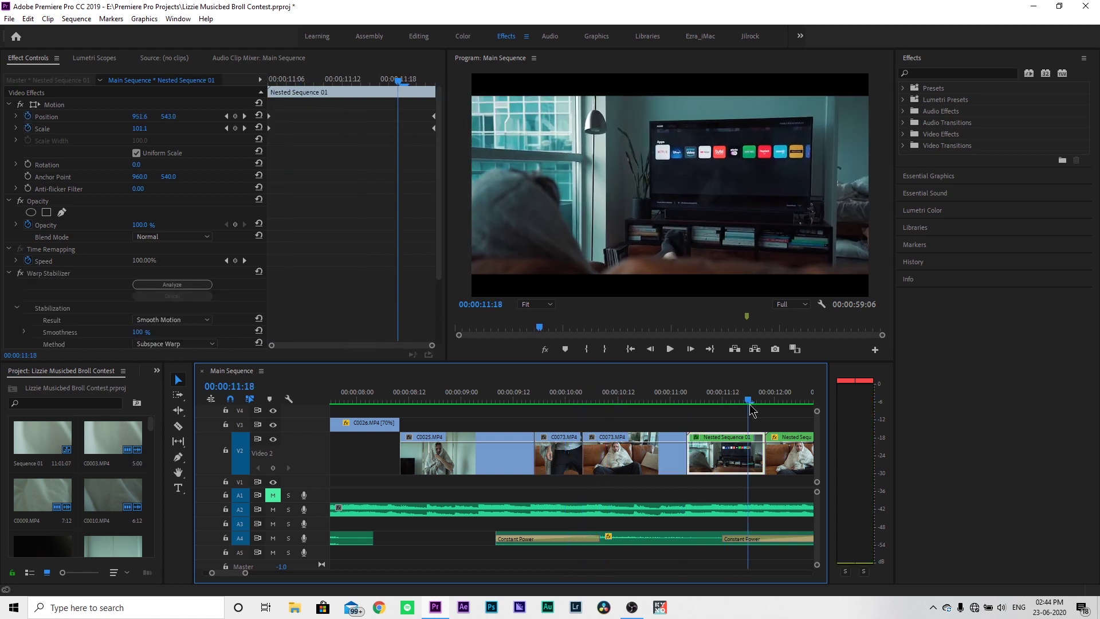
key("space")
key("space")
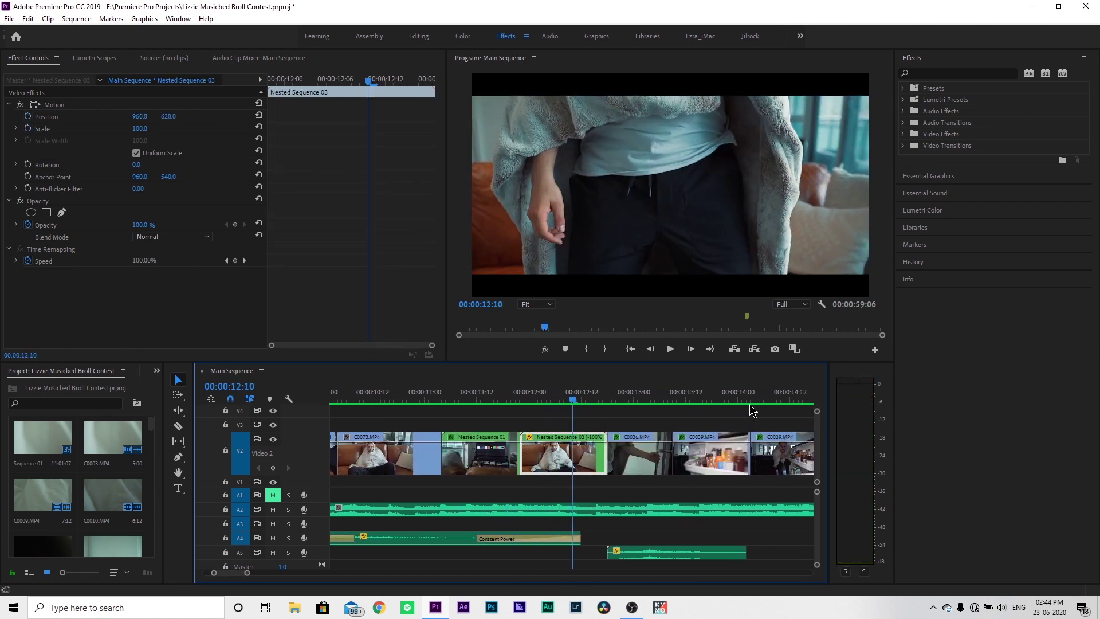
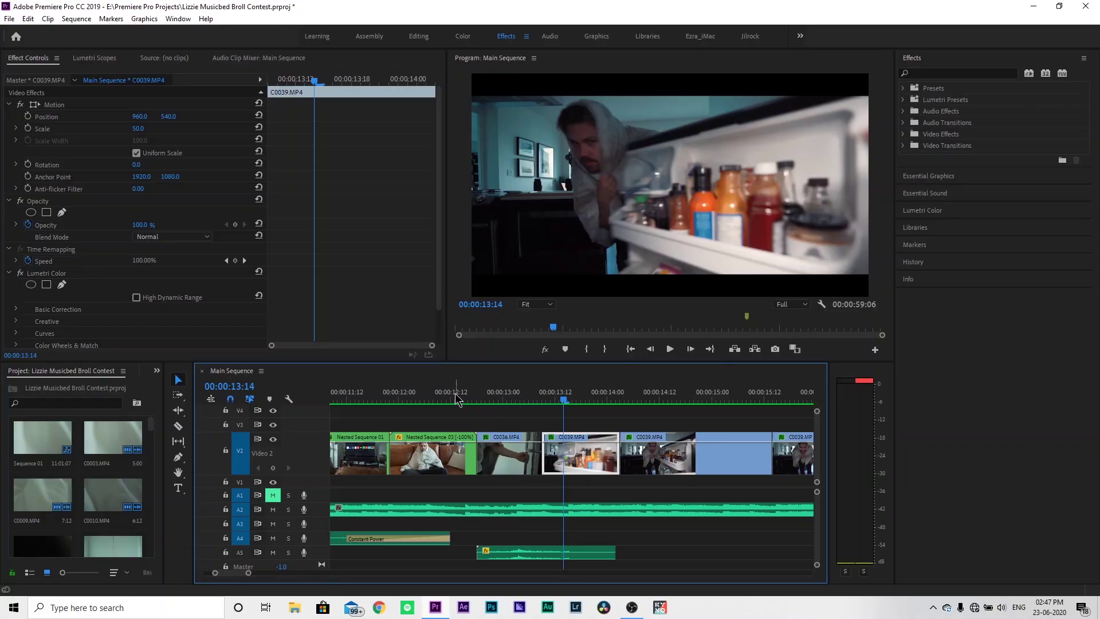
- Play from the end of Nested Sequence 03 through C0036.MP4 and the C0039.MP4 clips, stopping at 00:00:19:14 in C0062.MP4
left_click(456, 398)
key("space")
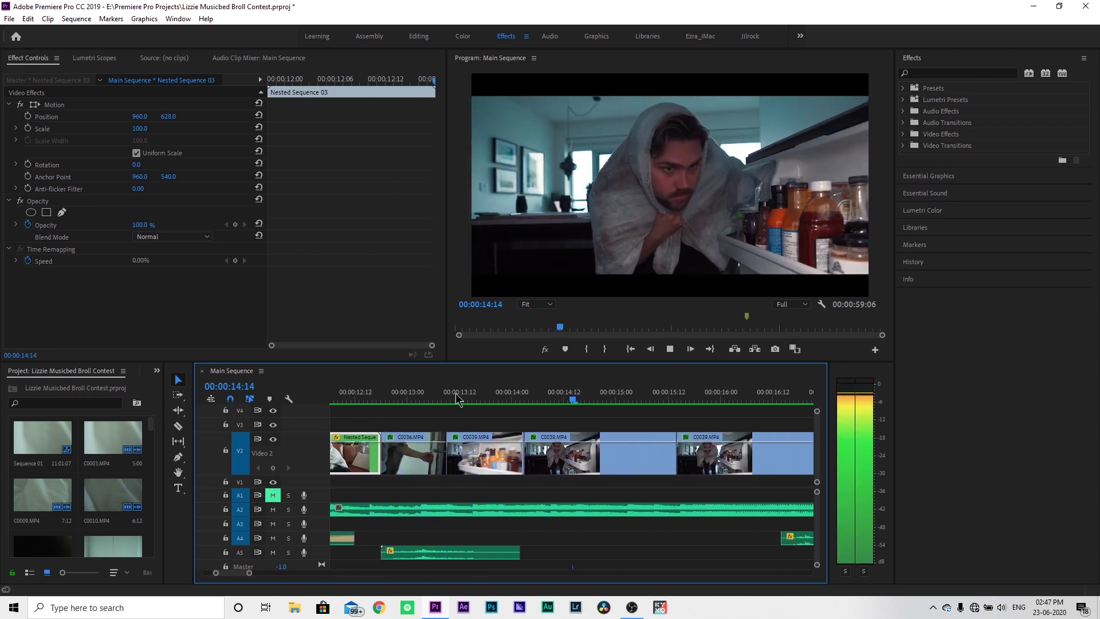
key("space")
left_click(441, 397)
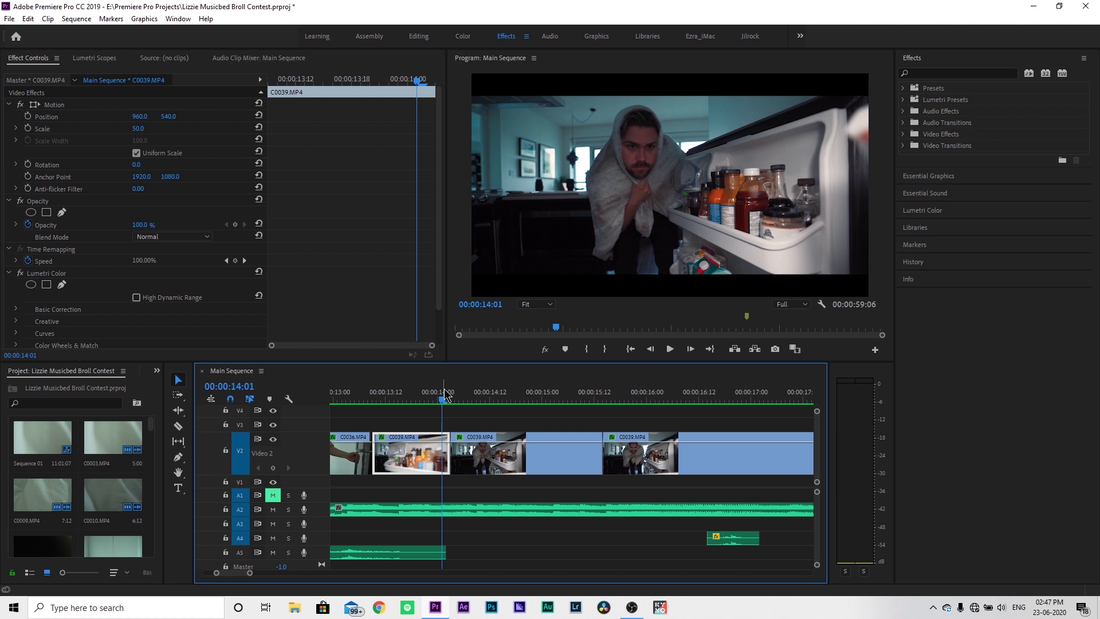
key("space")
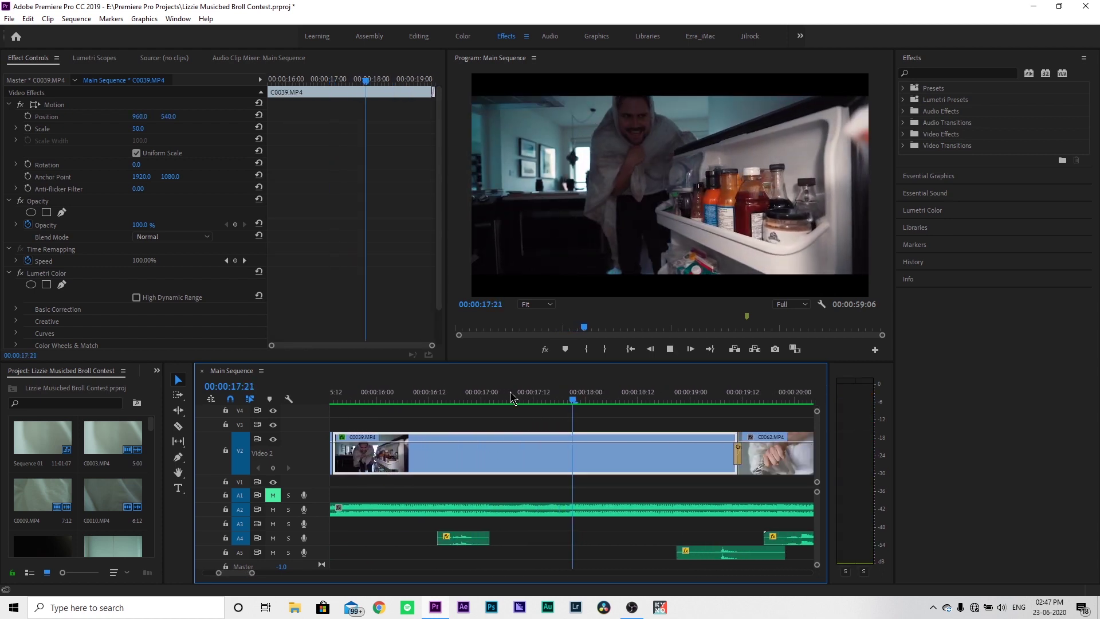
key("space")
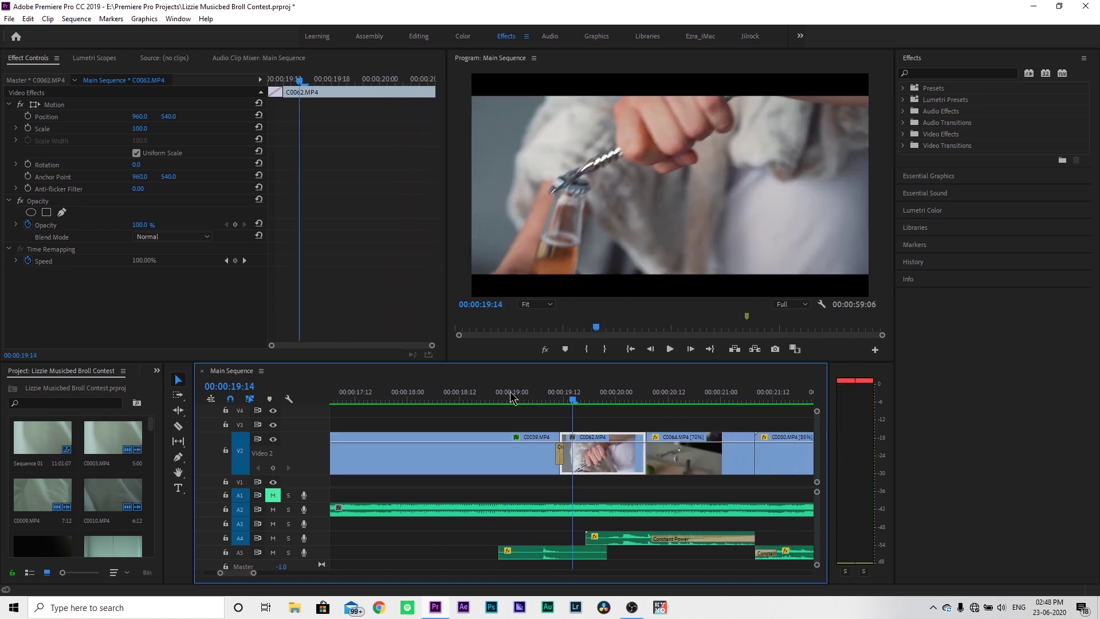
- Scrub the transition from C0039.MP4 into C0062.MP4 and inspect the C0062.MP4 and C0064.MP4 clips, ending at 00:00:20:15
mouse_move(554, 396)
left_mouse_down()
mouse_move(564, 395)
mouse_move(550, 396)
left_mouse_up()
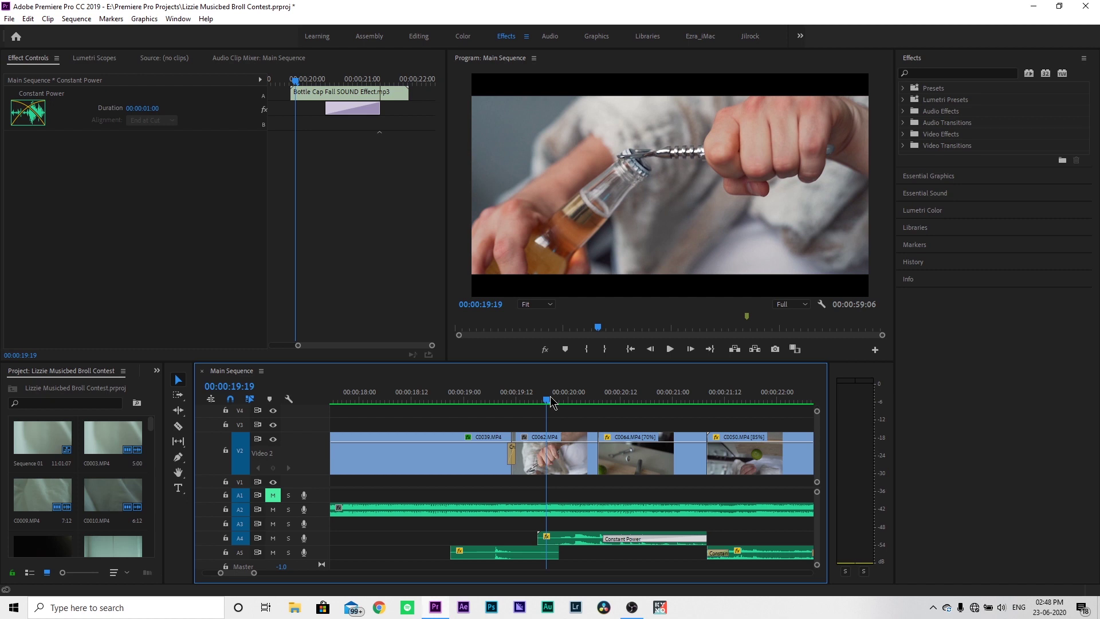
key("space")
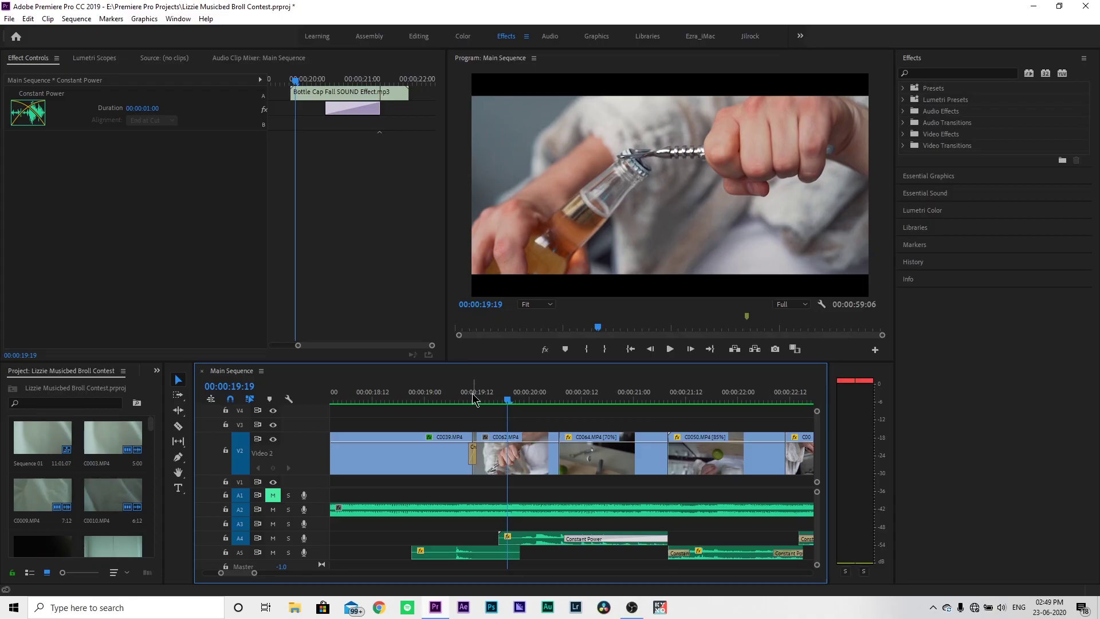
left_click_drag(474, 399, 469, 398)
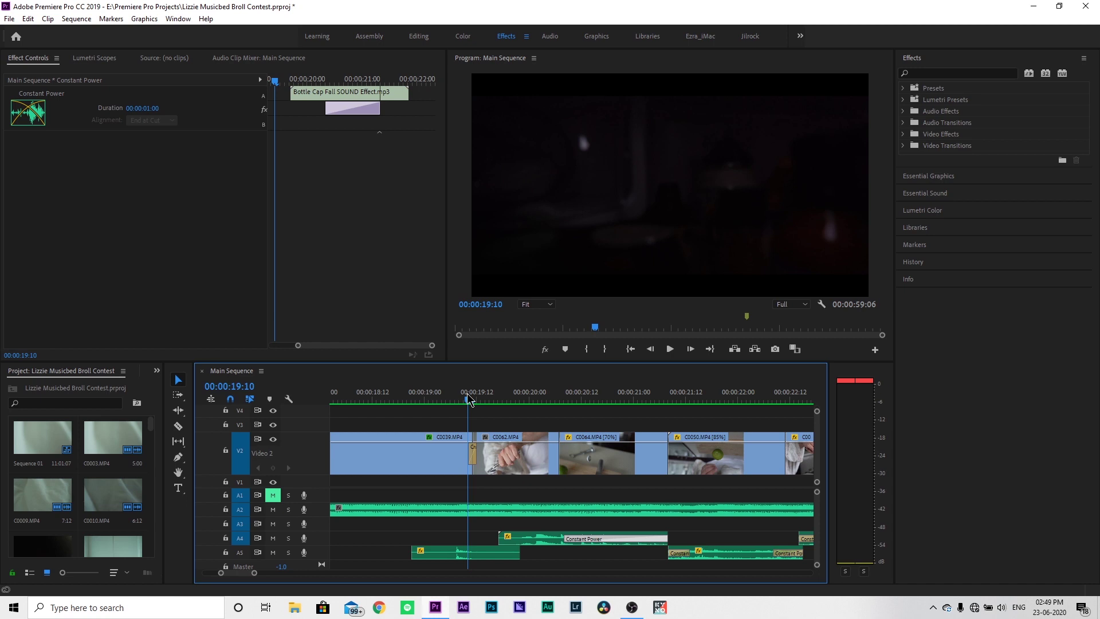
left_click_drag(484, 398, 498, 398)
left_click(516, 438)
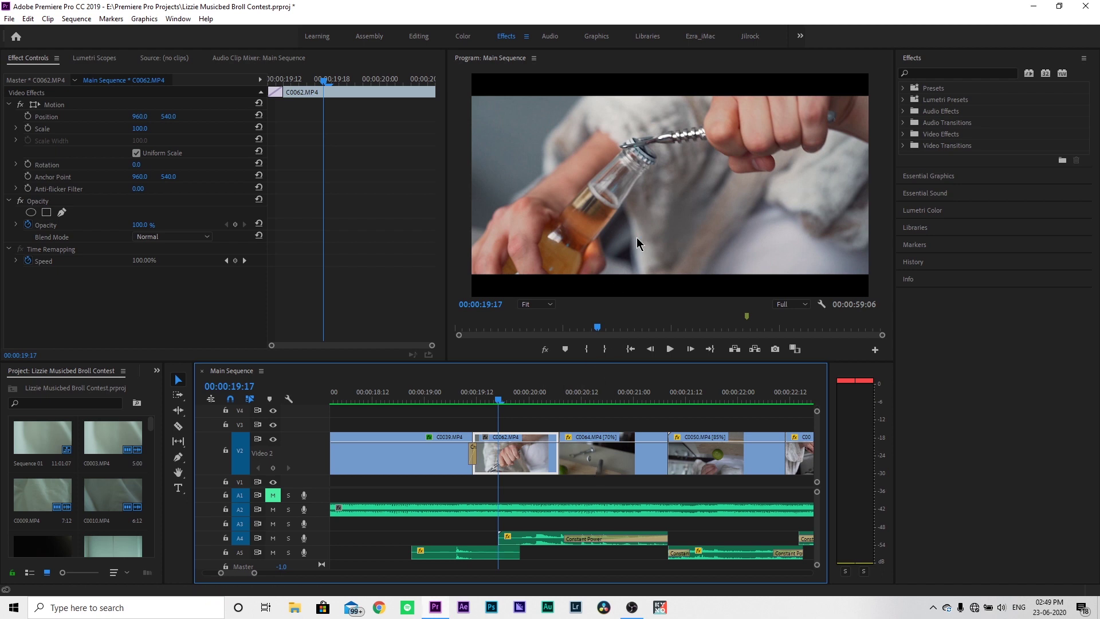
left_click(599, 453)
left_click(595, 396)
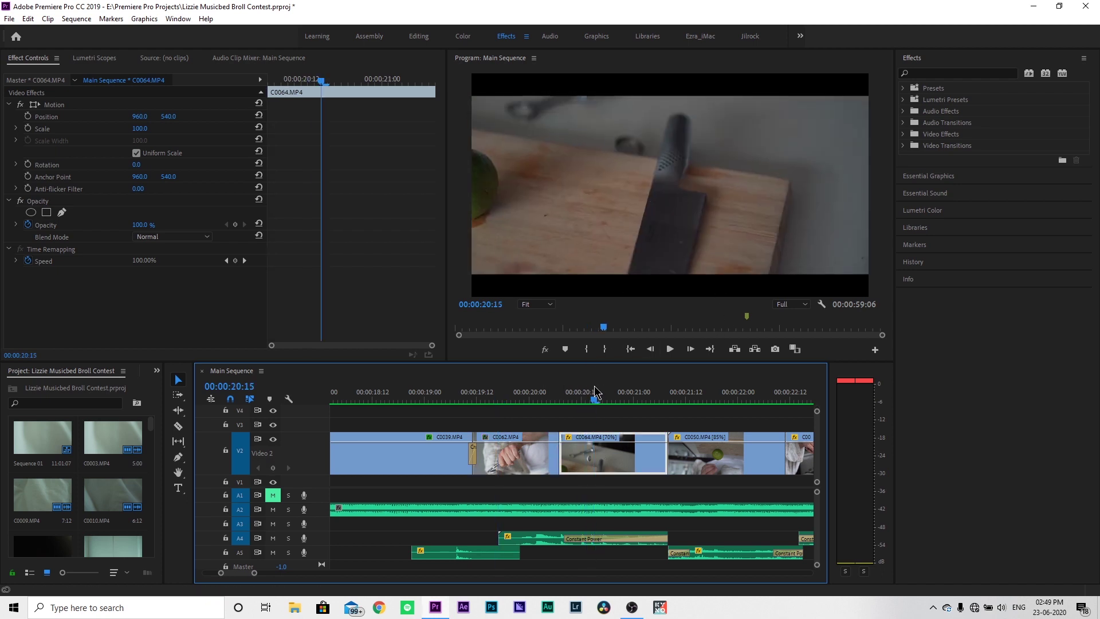
- Play from 00:00:19:06 through C0062.MP4 and C0064.MP4, stopping at 00:00:21:10 in C0050.MP4
left_click(452, 400)
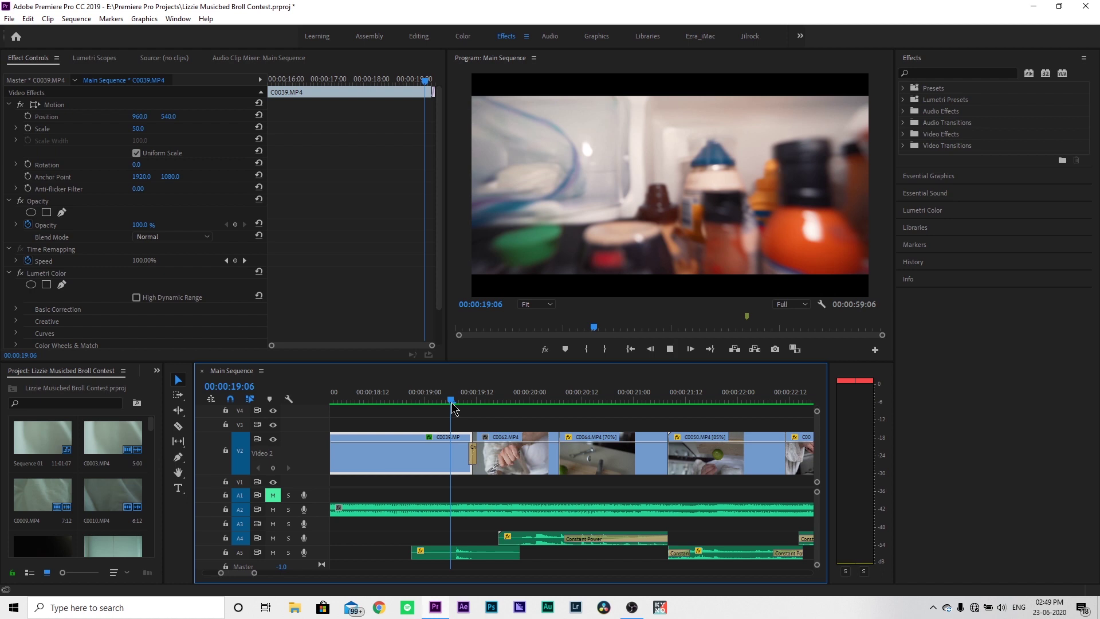
key("space")
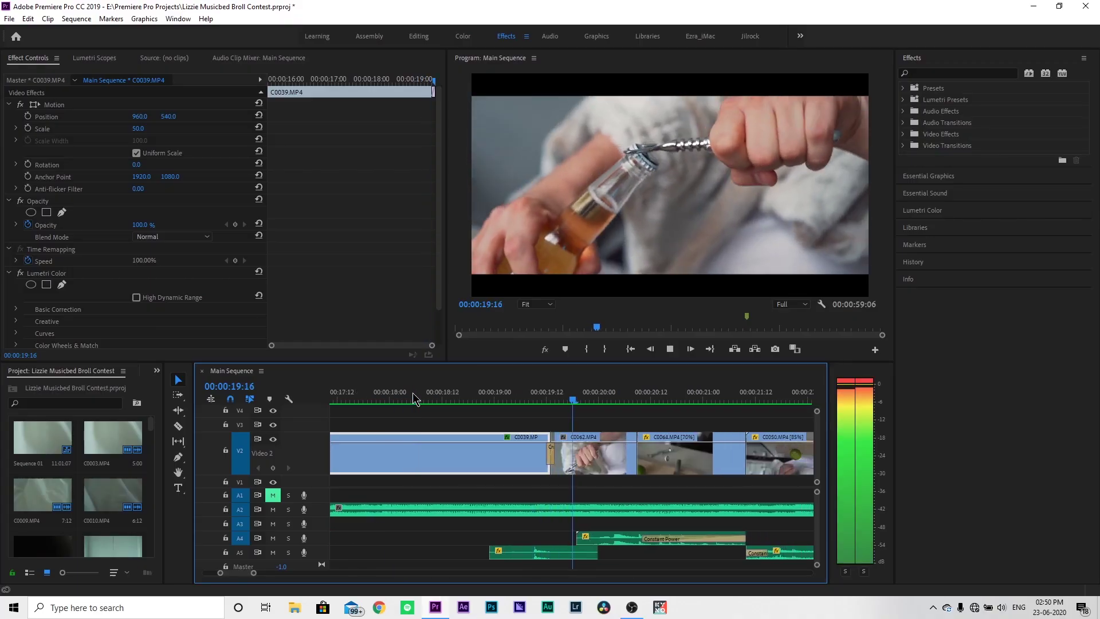
key("space")
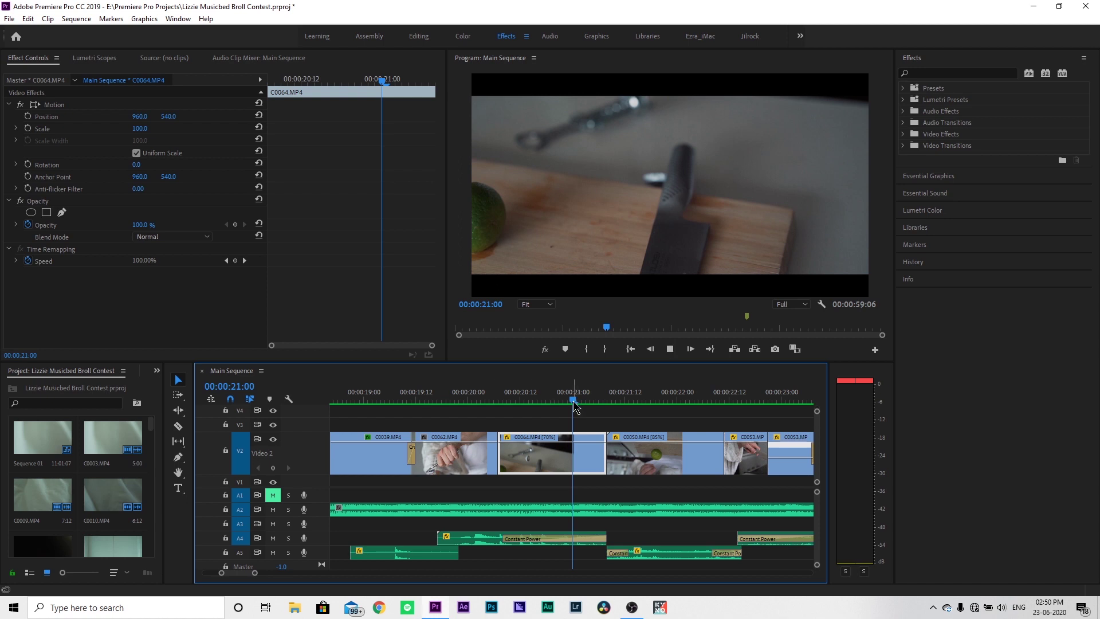
key("space")
key("space")
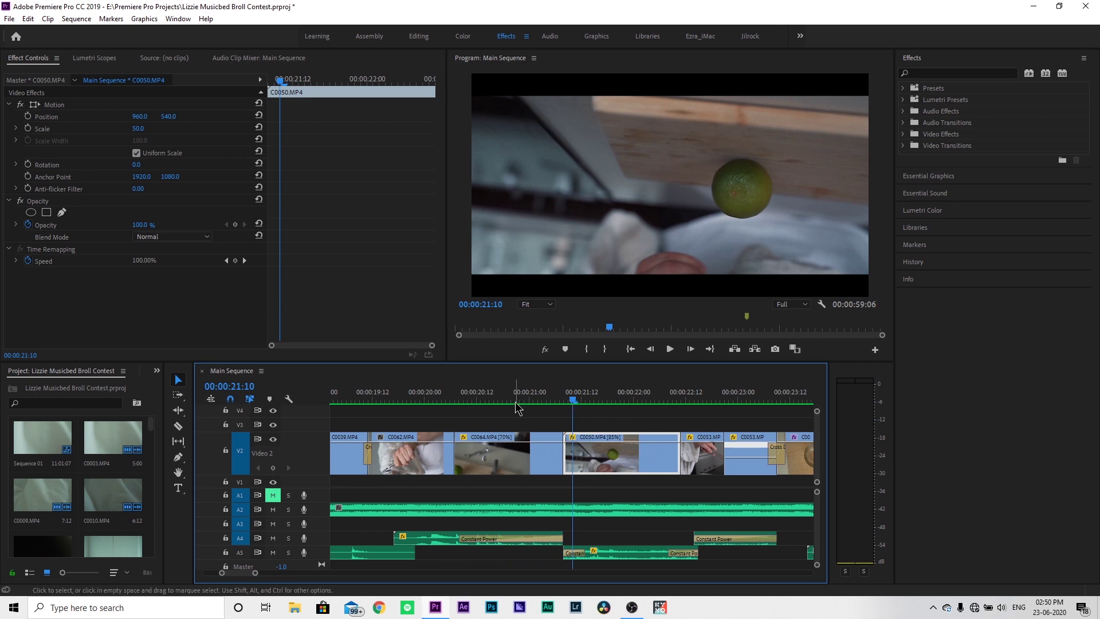
- Compare C0064.MP4 at 00:00:20:16 with C0062.MP4 at 00:00:19:21, and scrub through C0064.MP4 towards C0050.MP4
left_click(494, 395)
left_click(504, 456)
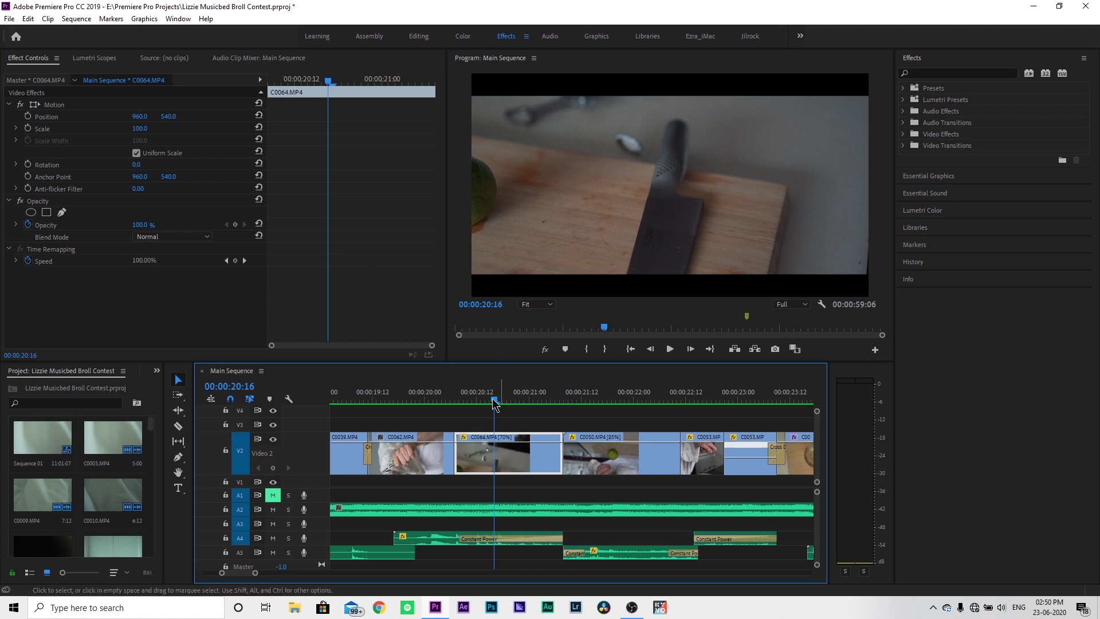
left_click(412, 399)
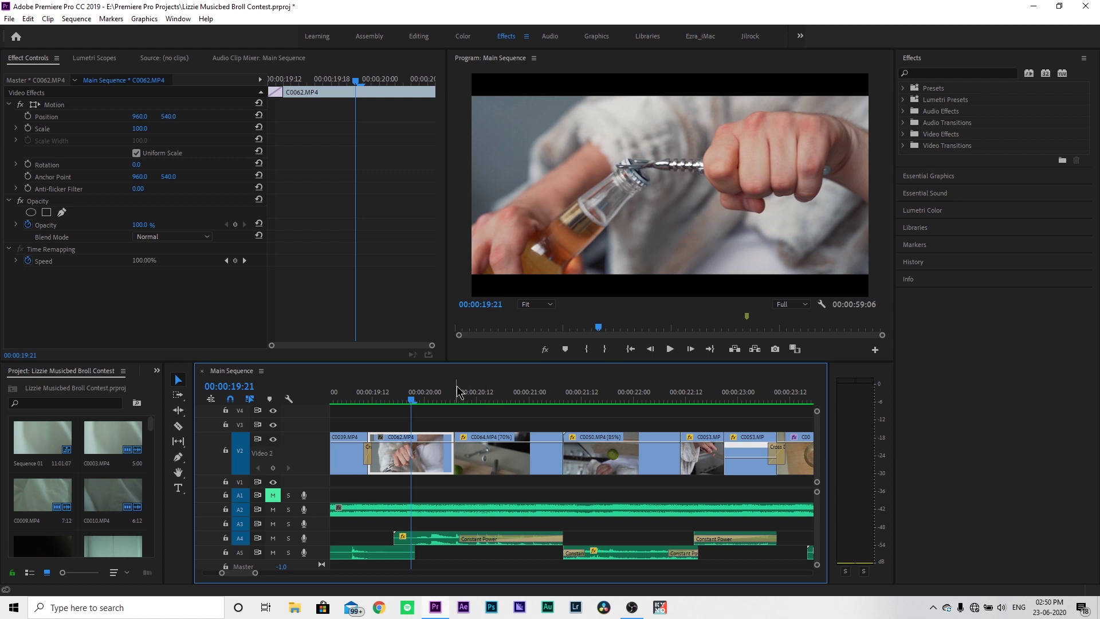
left_click_drag(466, 394, 563, 401)
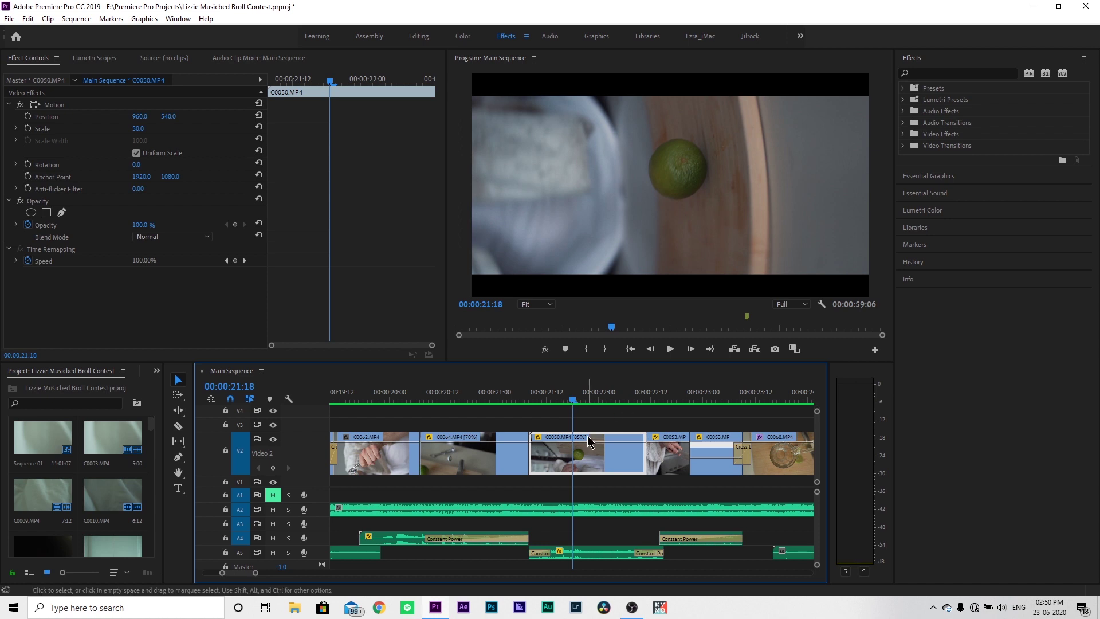
- Play from C0050.MP4 through both C0053.MP4 clips, stopping at 00:00:23:09 at the start of C0068.MP4
key("space")
key("space")
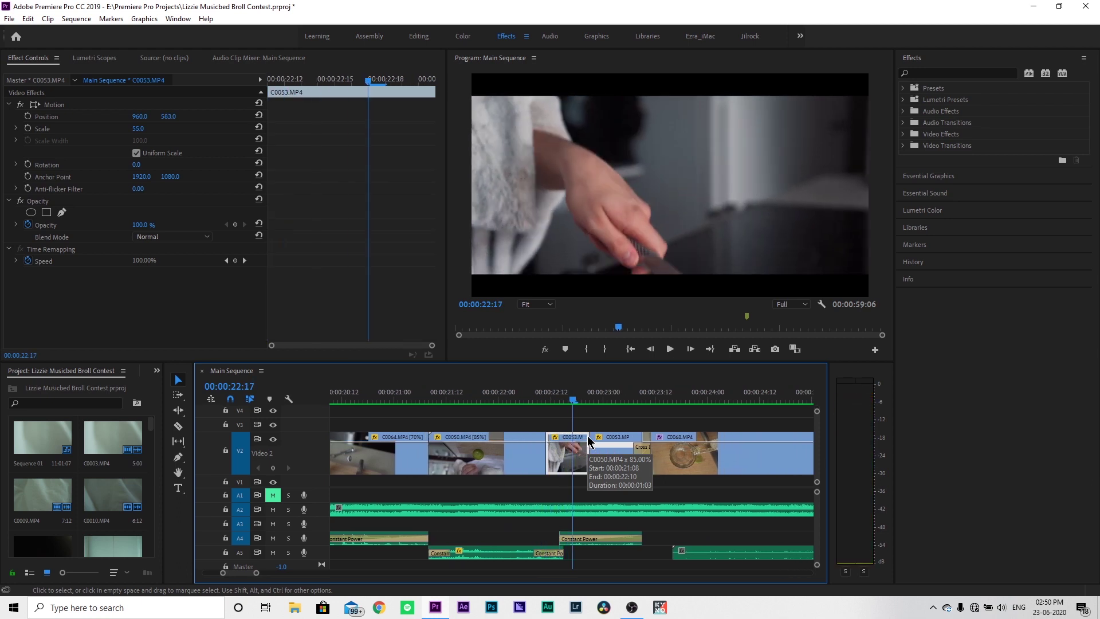
key("space")
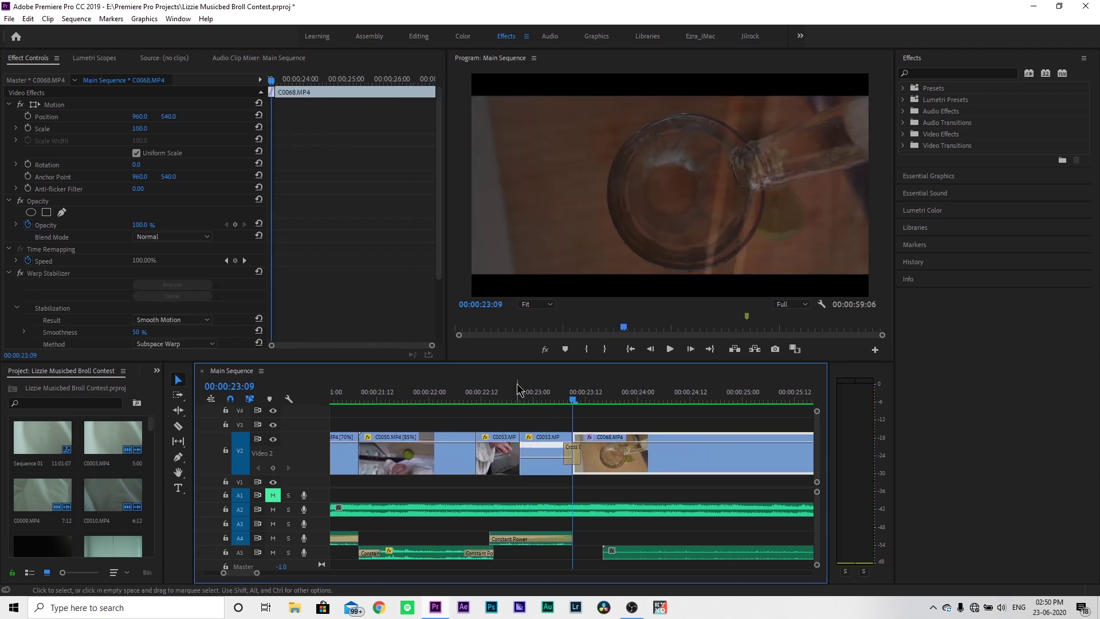
- Inspect the cut between the two C0053.MP4 clips, and play it backward to 00:00:22:05 and forward to 00:00:23:20
left_click(503, 395)
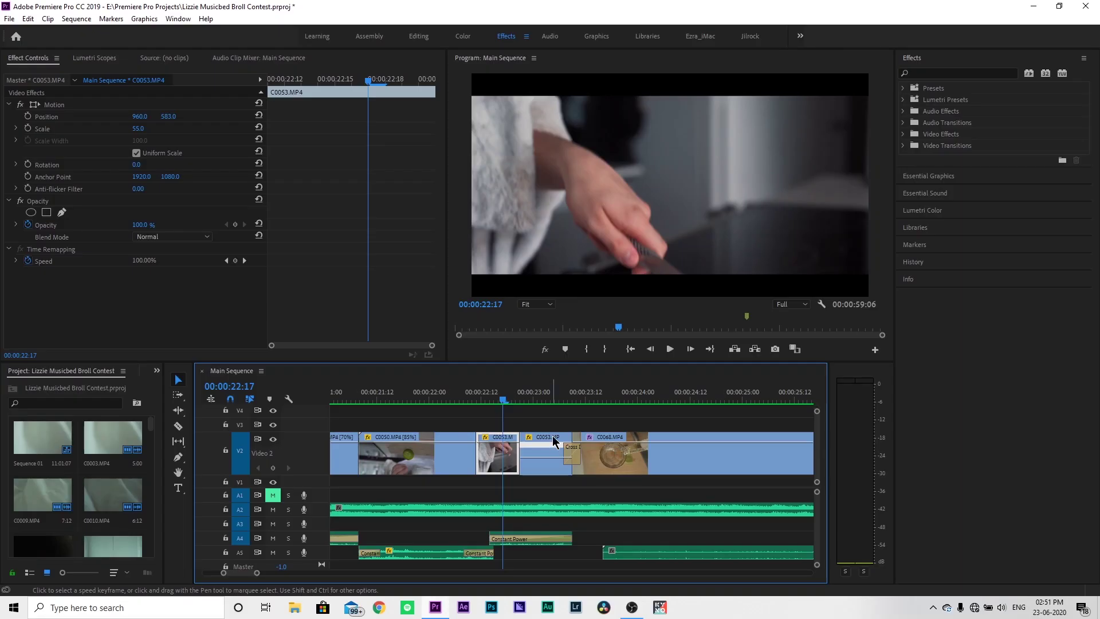
left_click(517, 401)
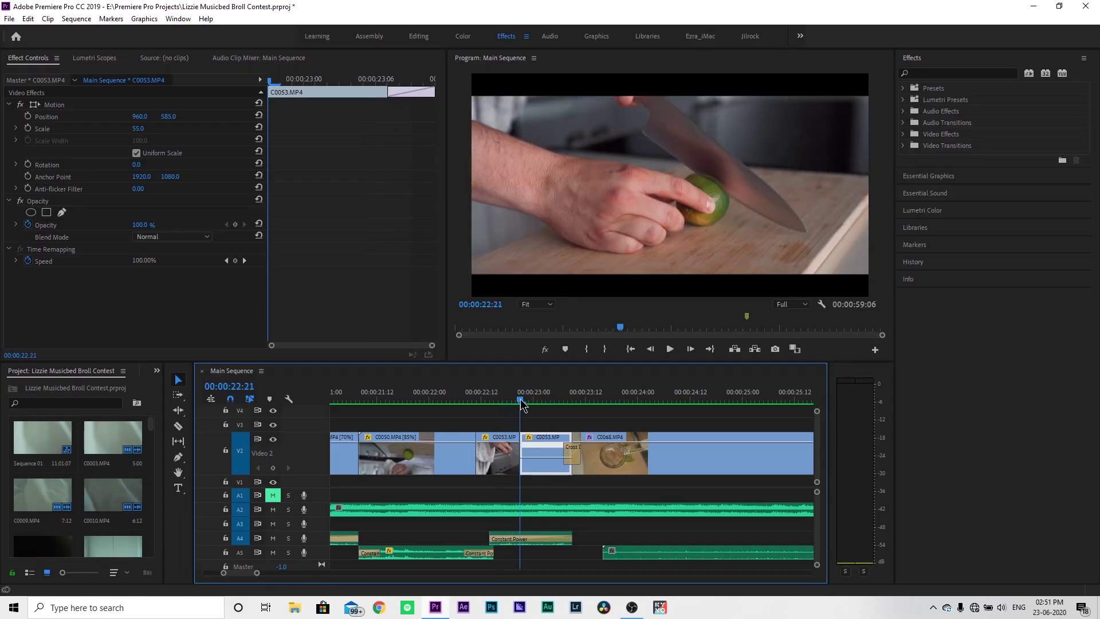
left_click(517, 403)
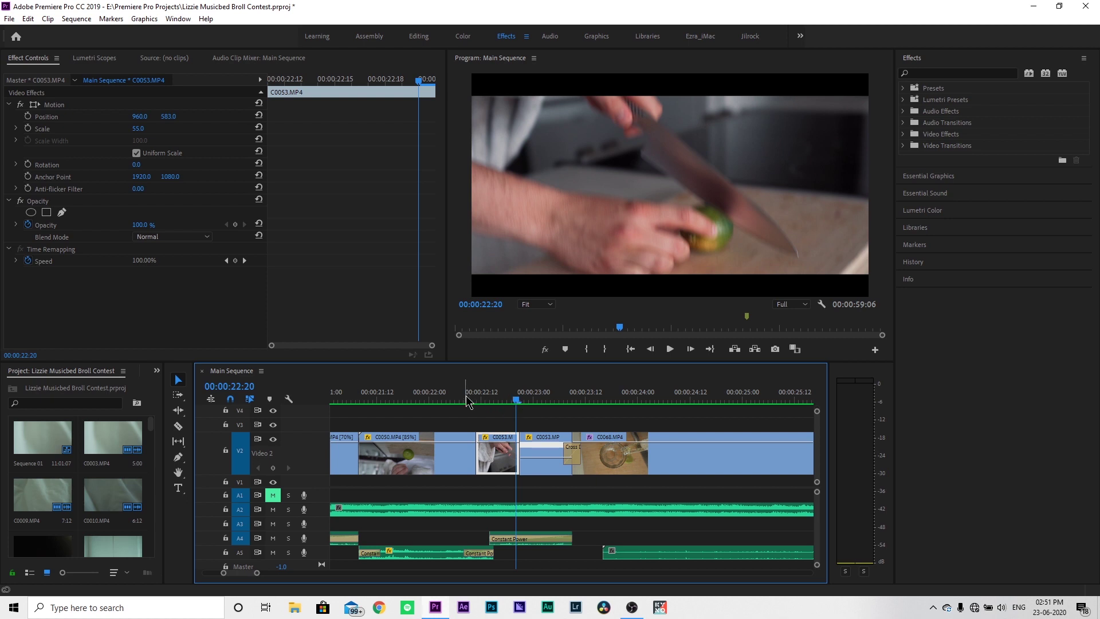
key("j")
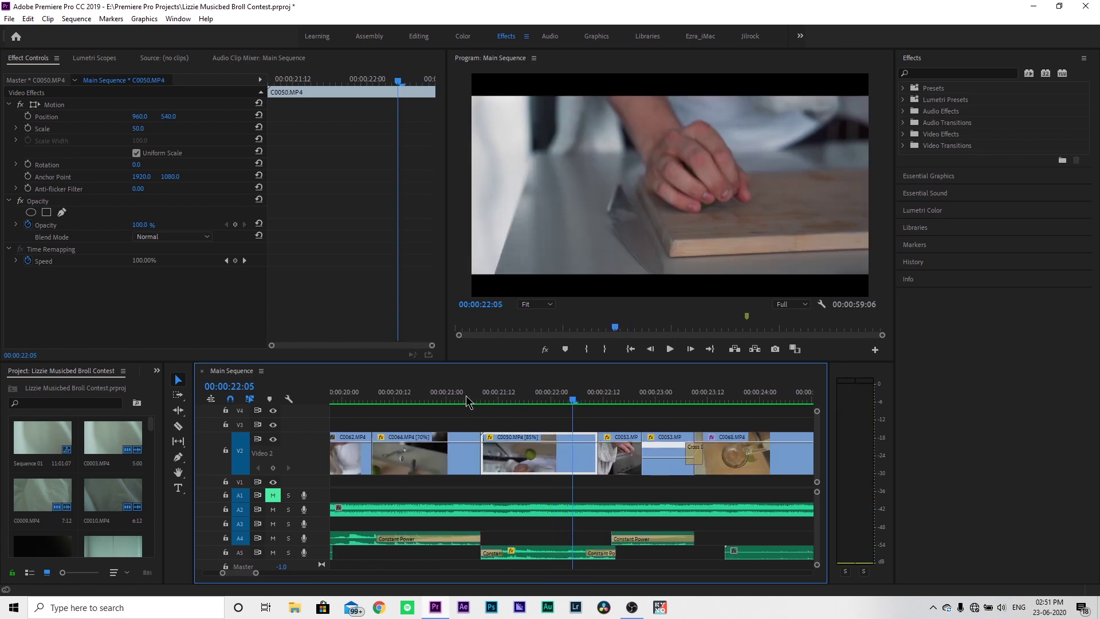
key("l")
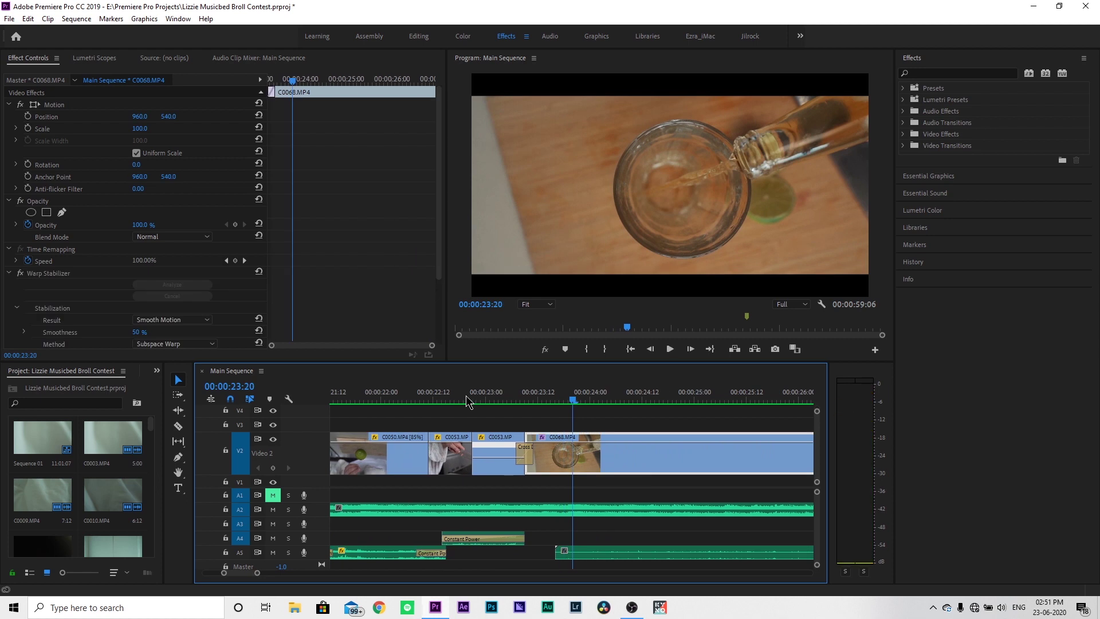
- Step frame by frame through the transition from C0053.MP4 into C0068.MP4, from 00:00:23:07 to 00:00:23:15
left_click_drag(516, 400, 518, 399)
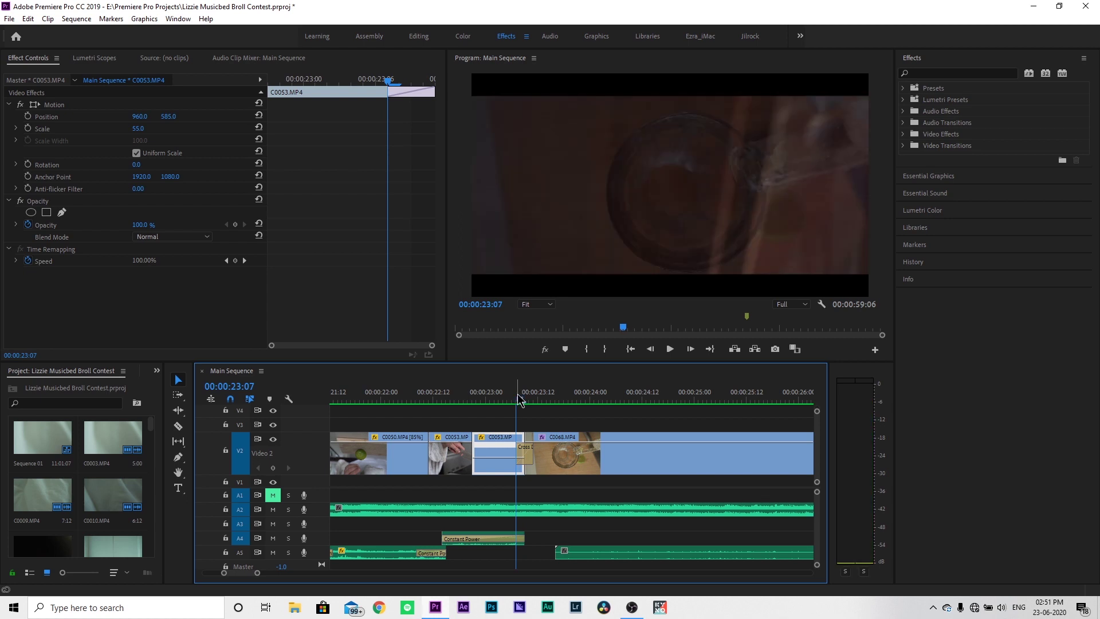
key("Right")
key("Right")
key("Right")
key("Right")
key("Right")
key("Right")
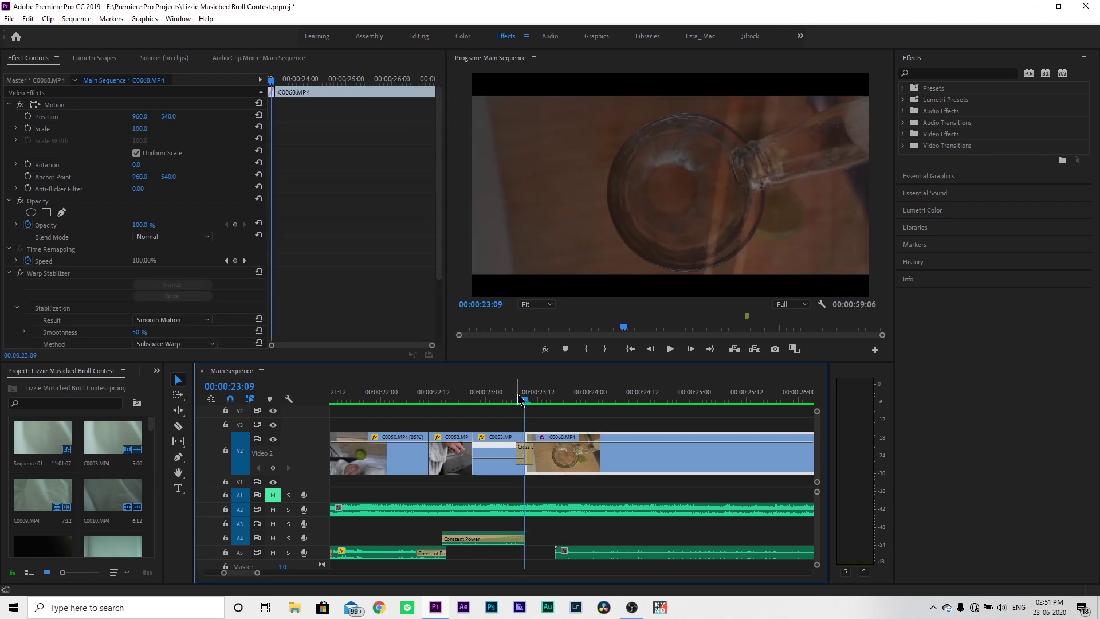
key("Right")
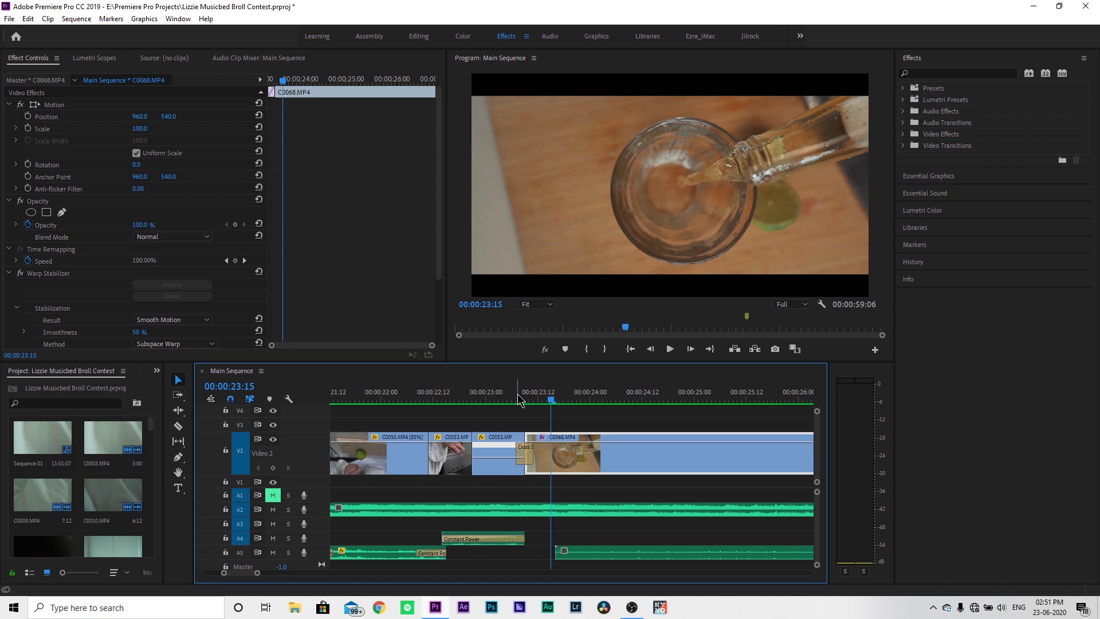
- Play C0068.MP4 up to 00:00:25:07 and select its Warp Stabilizer effect for inspection
key("space")
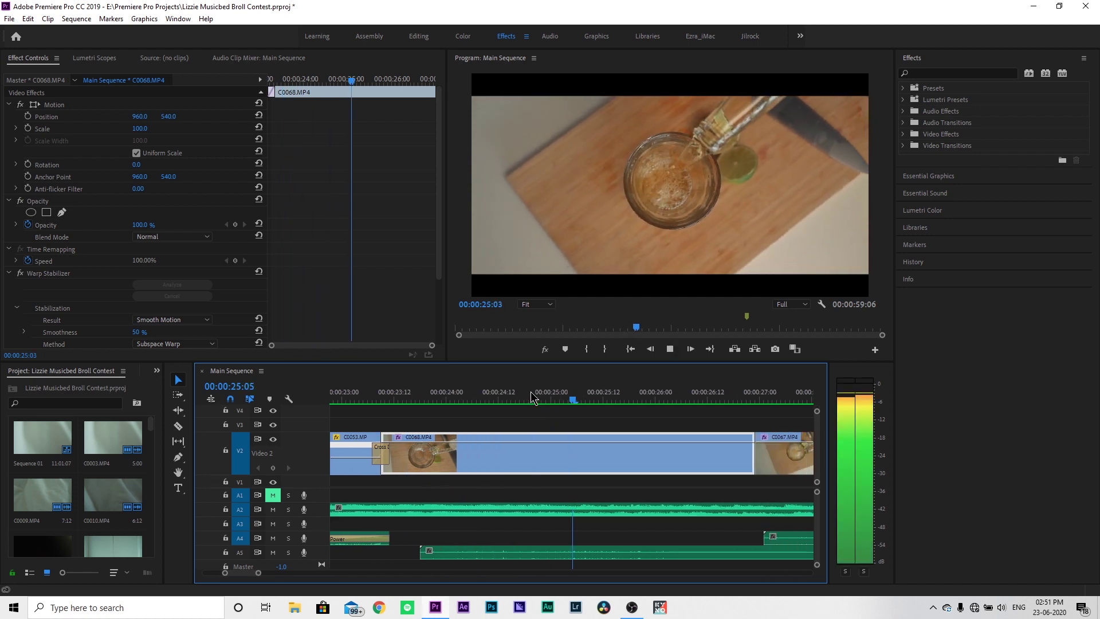
key("space")
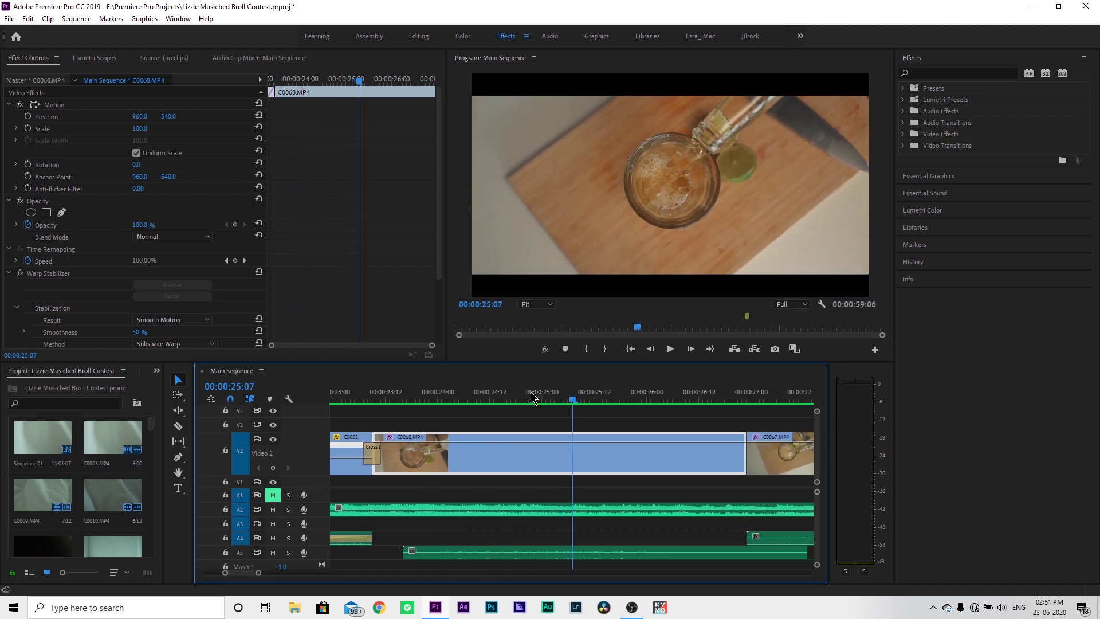
left_click(65, 275)
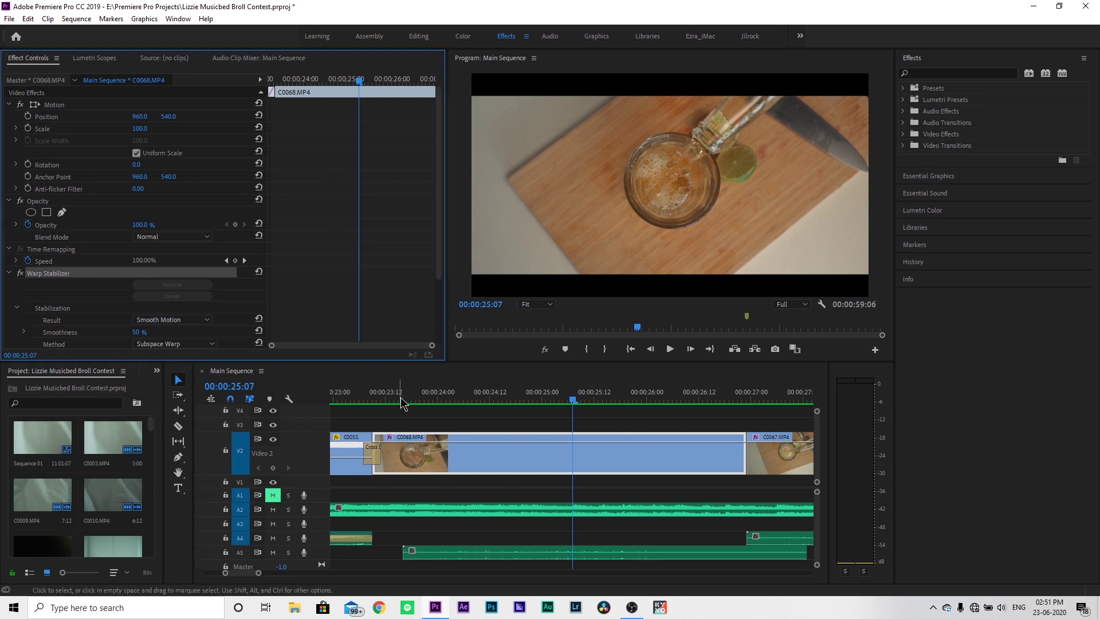
- Play C0068.MP4 into the start of C0067.MP4, and replay from 00:00:23:04 to 00:00:31:13 near the end of C0067.MP4
key("space")
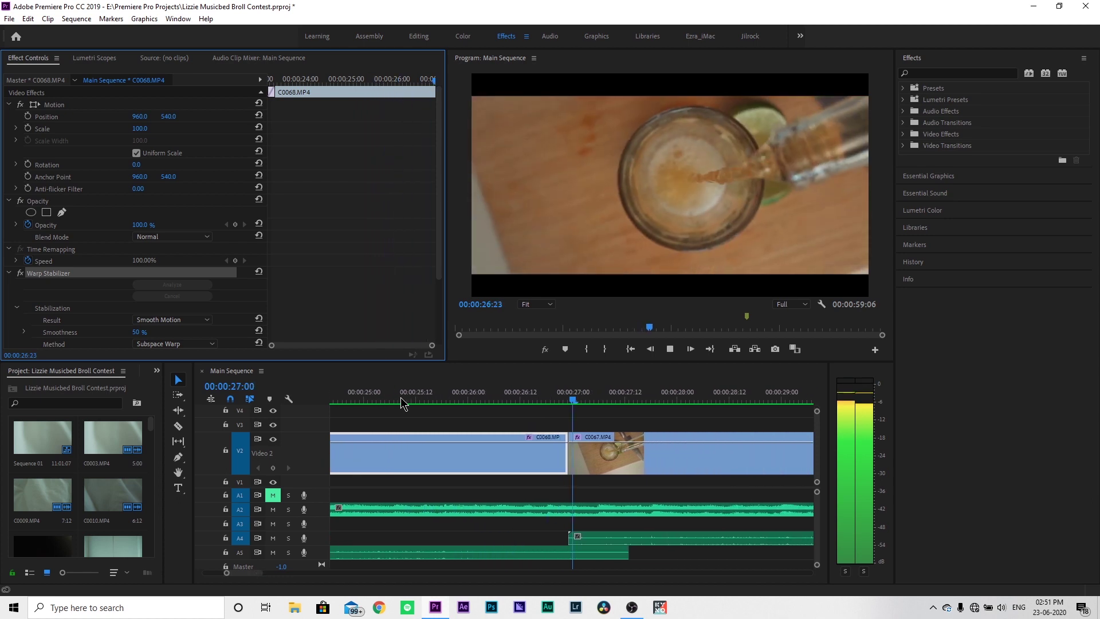
key("space")
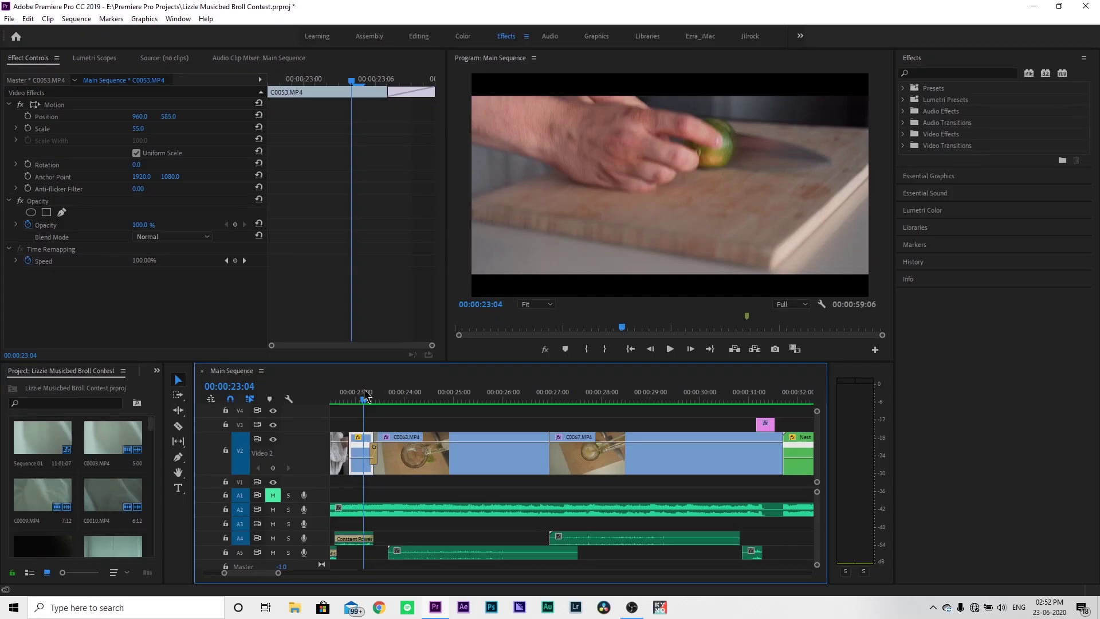
key("space")
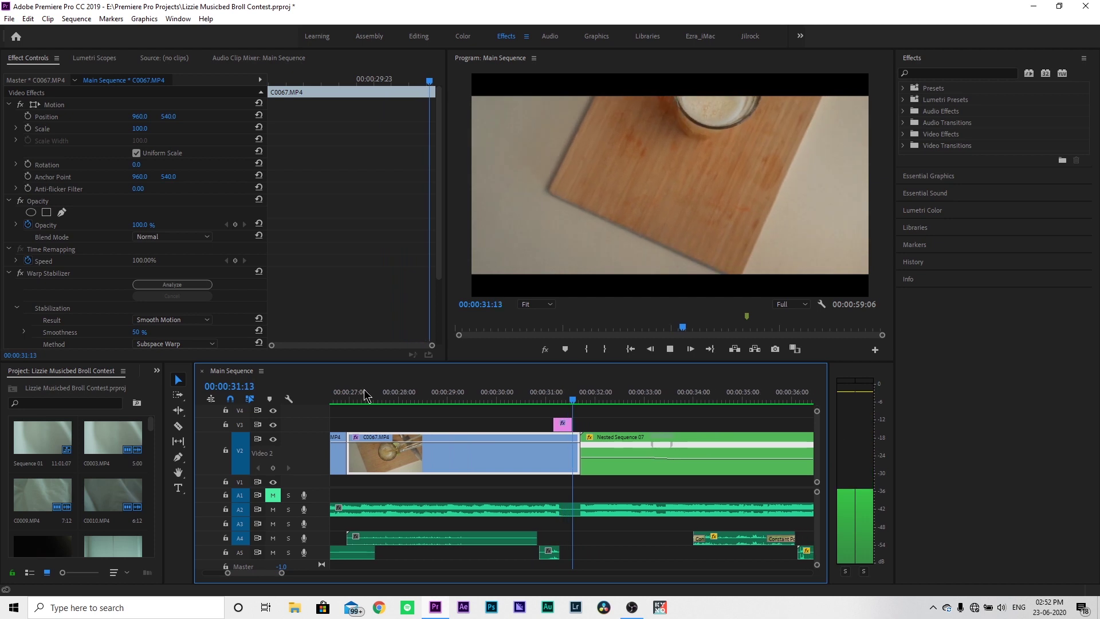
key("space")
- Inspect the OOPS! title over the end of C0067.MP4, going back to 00:00:30:23 and forward to 00:00:31:11
left_click(538, 395)
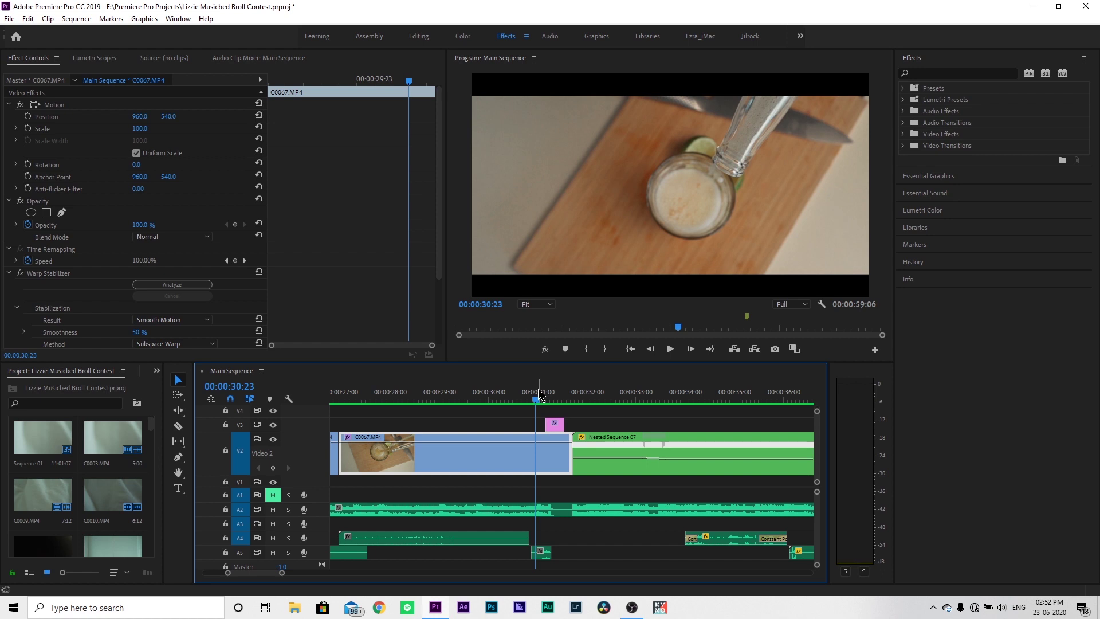
left_click_drag(560, 395, 553, 393)
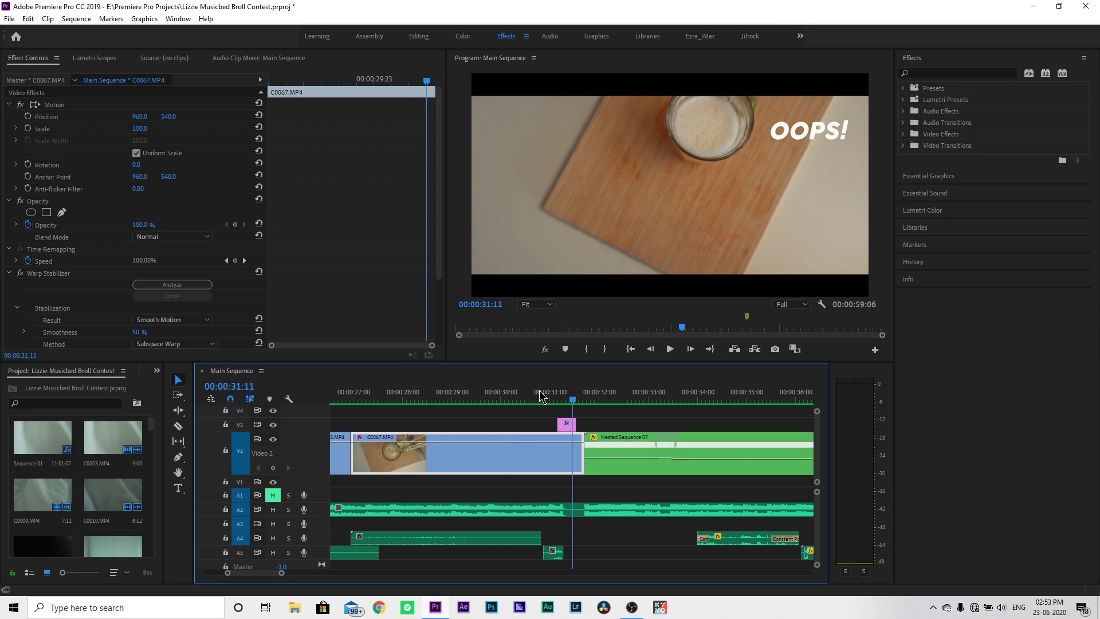
- Play the cut from C0067.MP4 into Nested Sequence 07 twice from 00:00:31:16, examining its speed change and stopping at 00:00:34:10
left_click(550, 400)
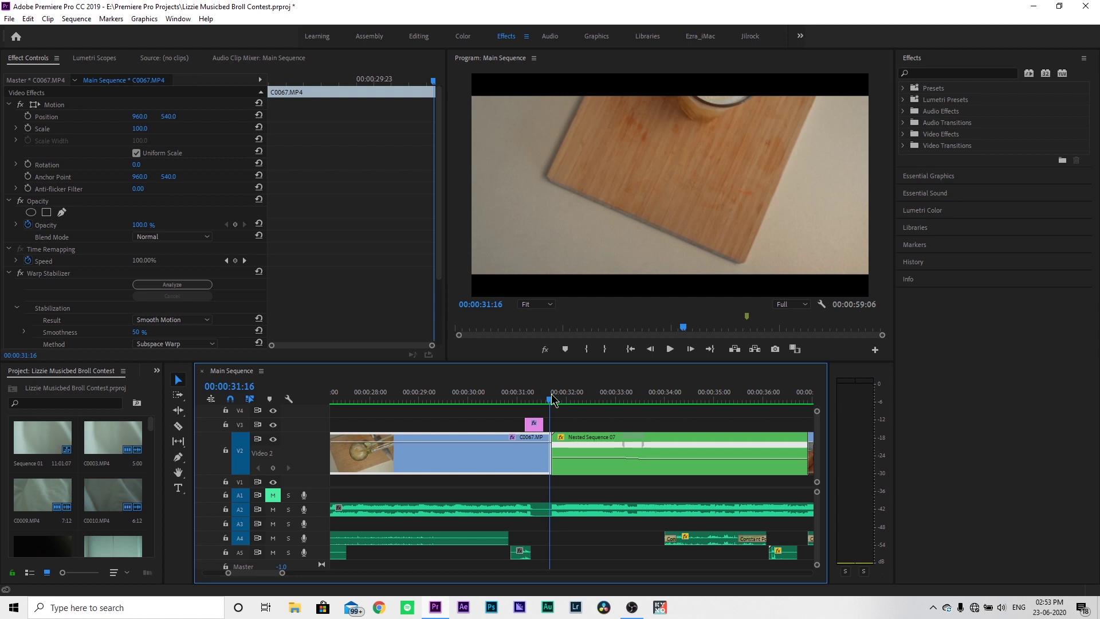
key("space")
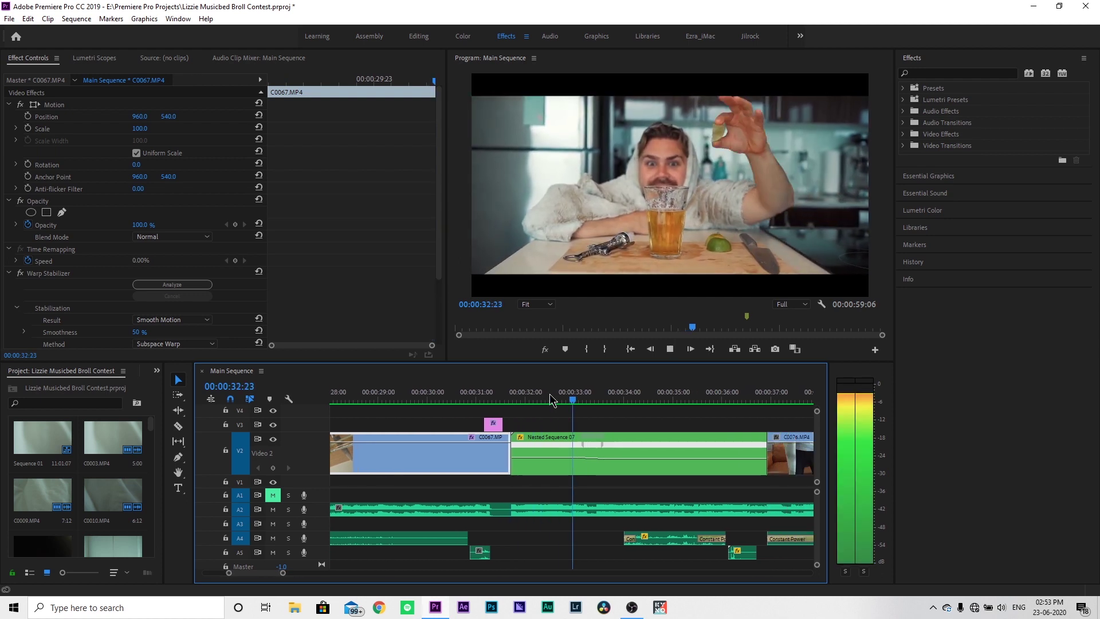
key("space")
left_click(562, 401)
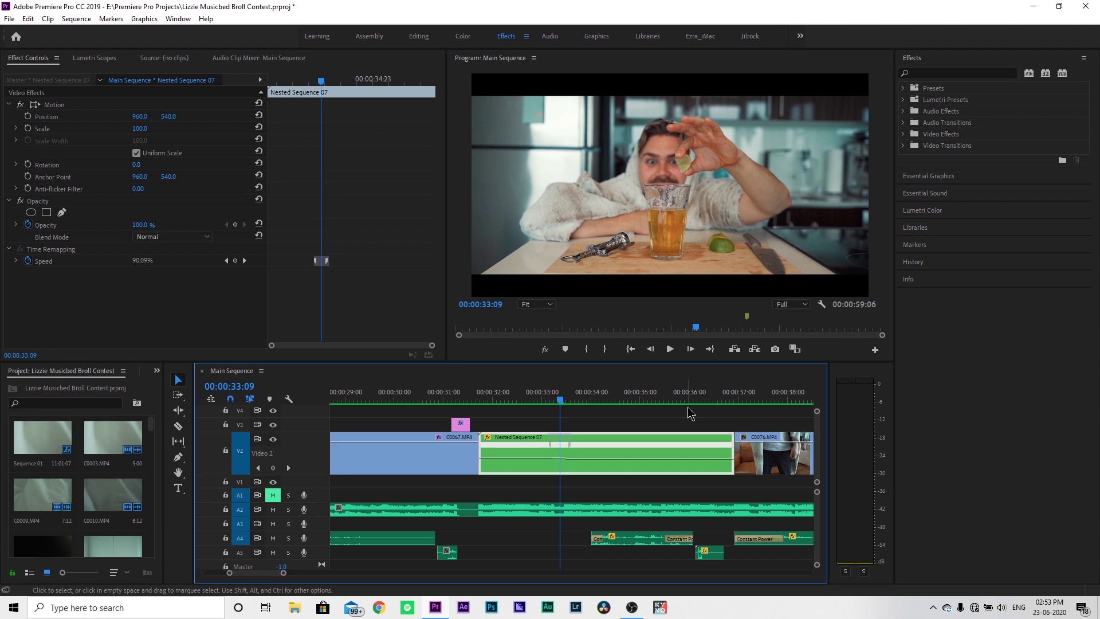
left_click(479, 400)
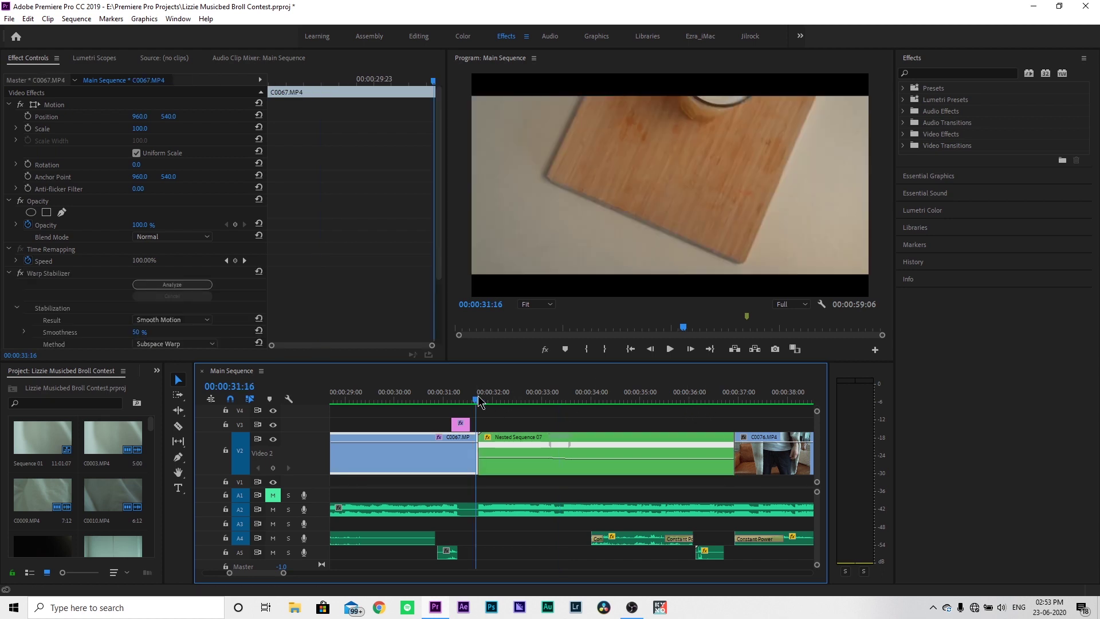
key("space")
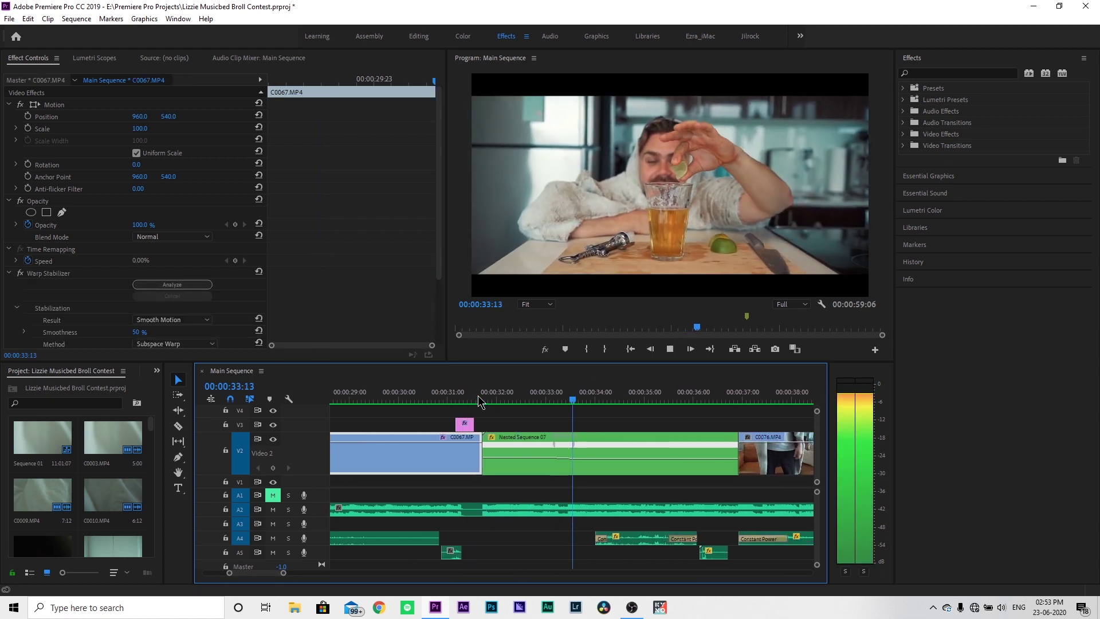
key("space")
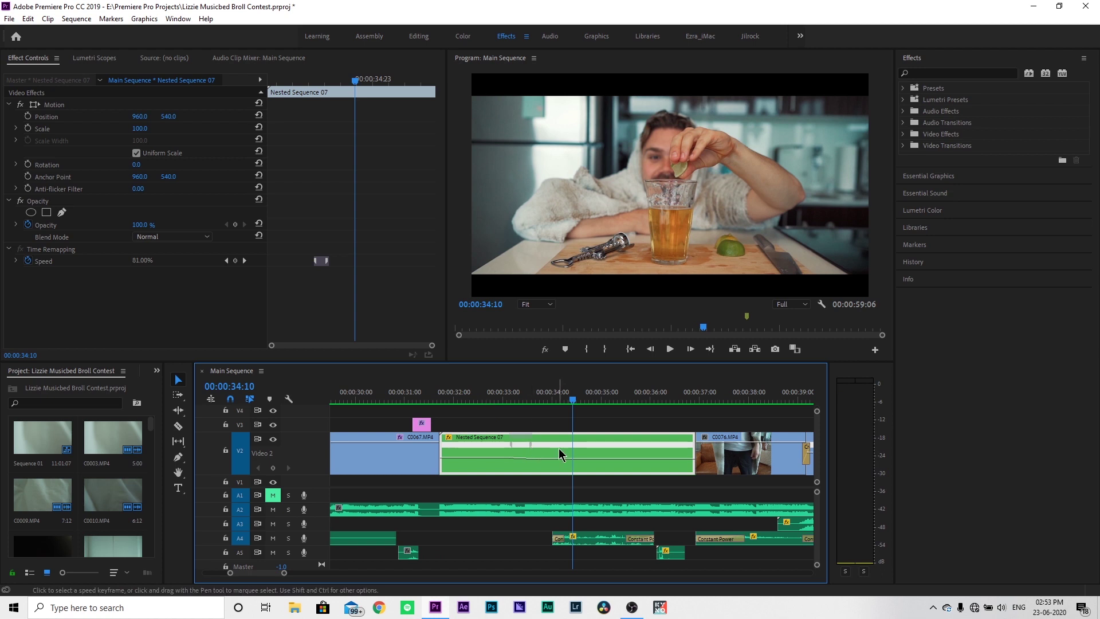
- Open Nested Sequence 07, examine the Warp Stabilizer settings on its C0072.MP4 clip, and close the nested sequence
double_click(488, 453)
left_click(396, 464)
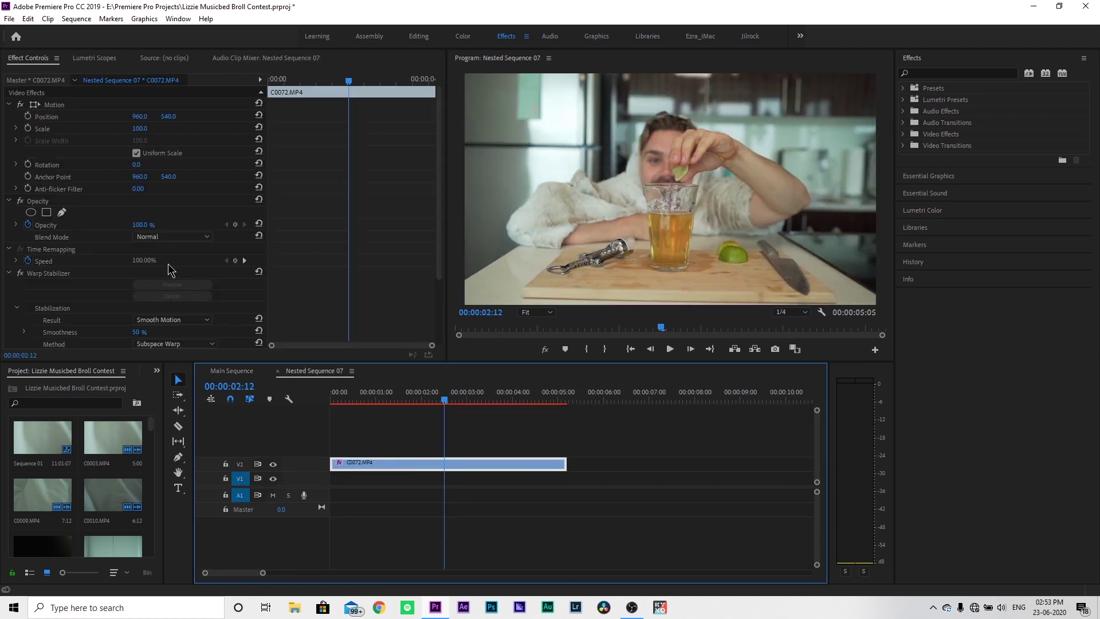
scroll(169, 269, "down", 3)
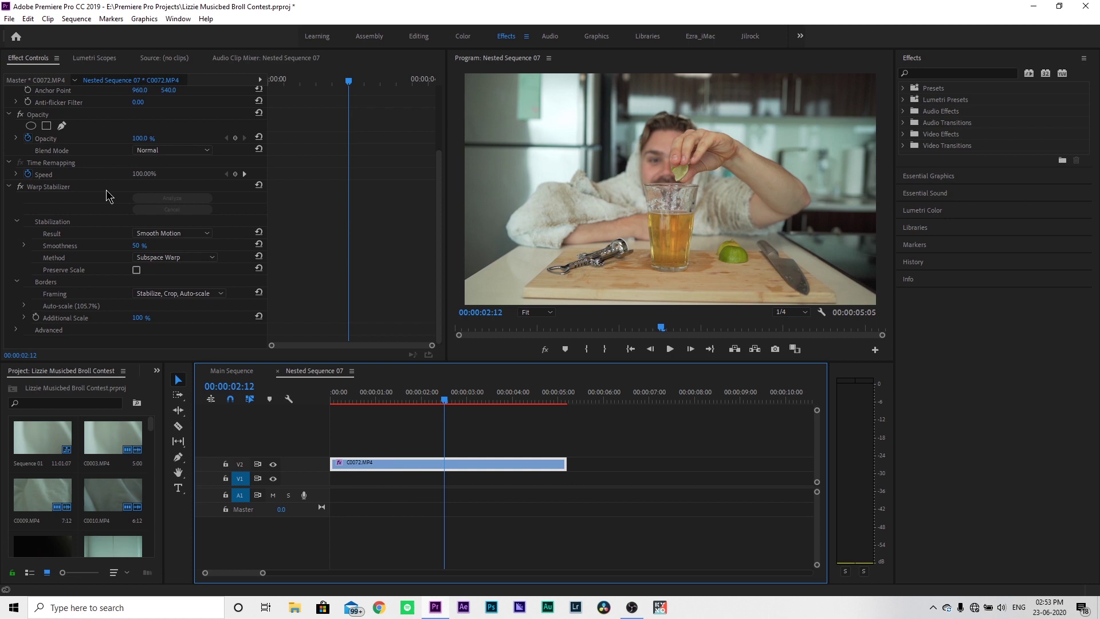
left_click(278, 372)
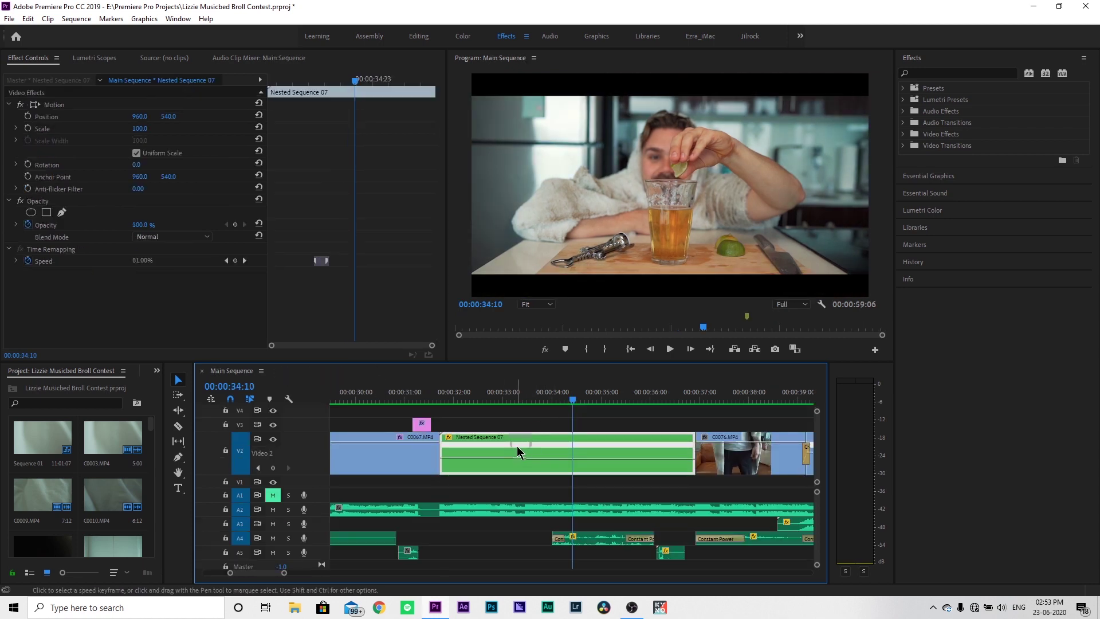
- Play the rest of Nested Sequence 07 from 00:00:34:10 into C0076.MP4 in short stretches, stopping at 00:00:38:02
key("space")
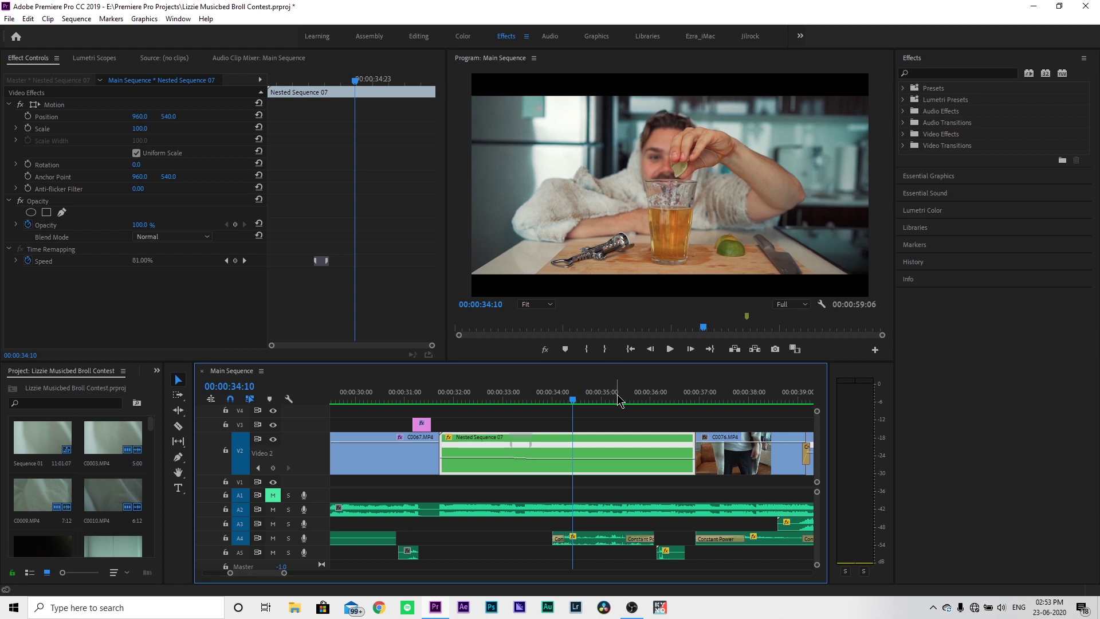
key("space")
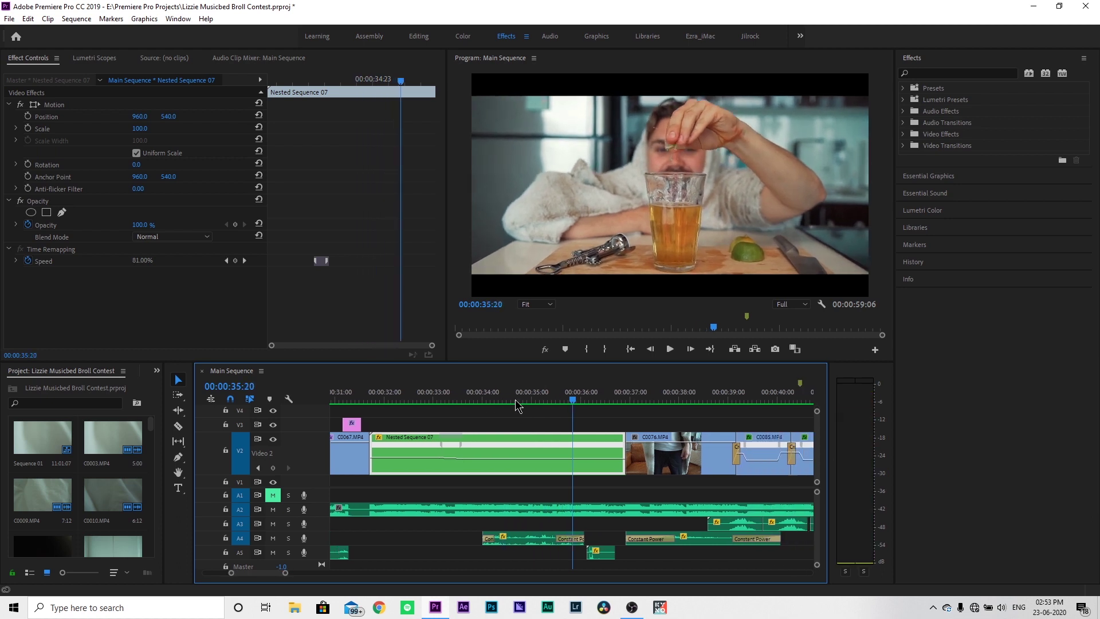
key("space")
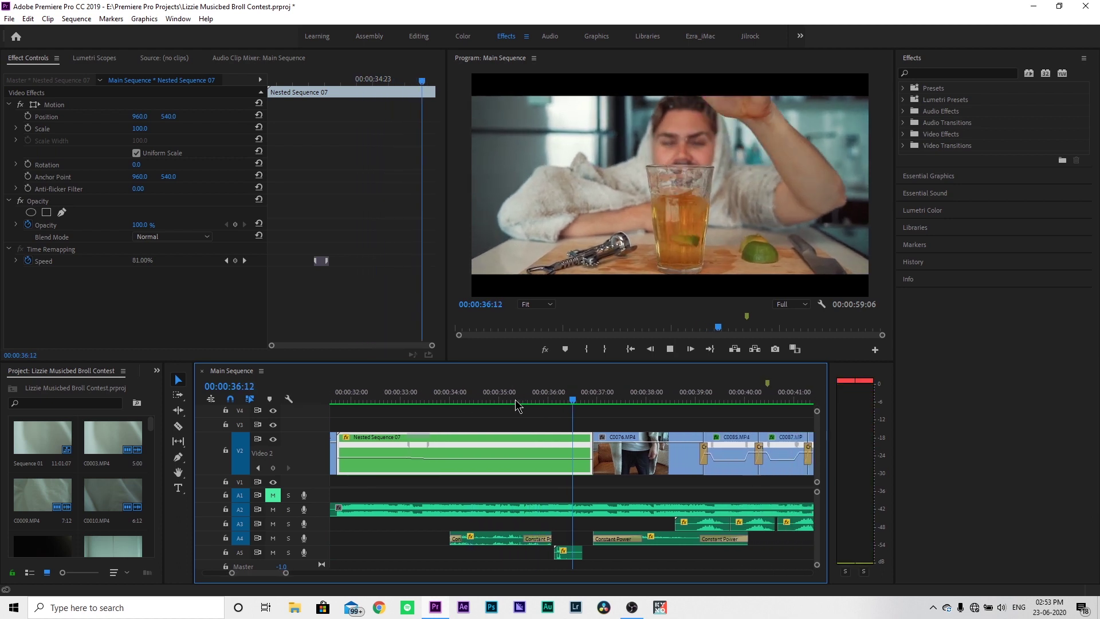
key("space")
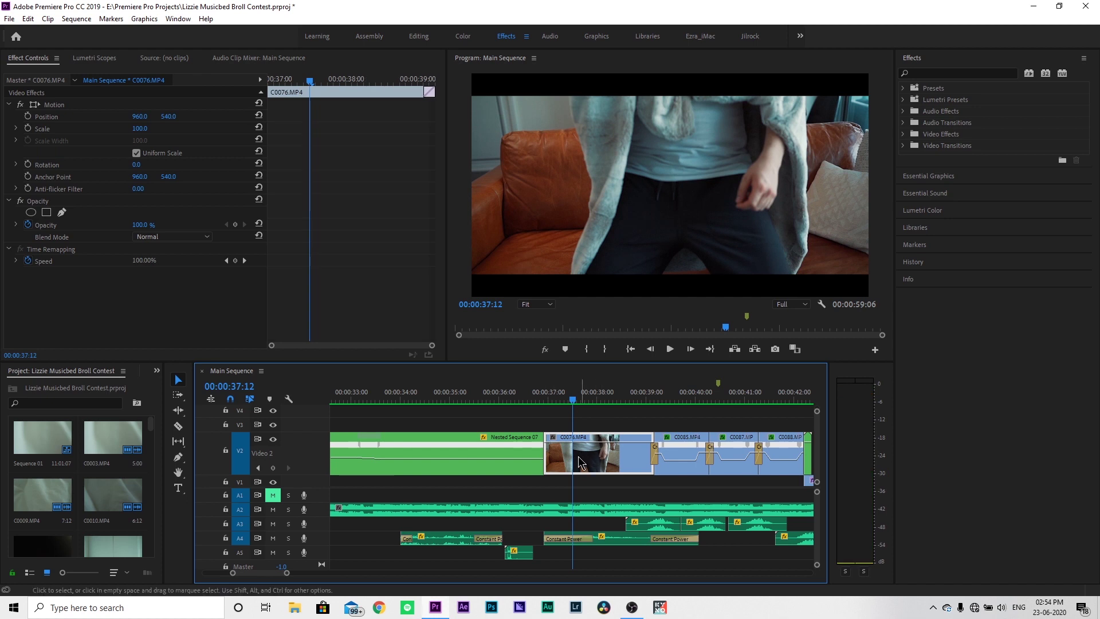
key("ctrl+z")
key("space")
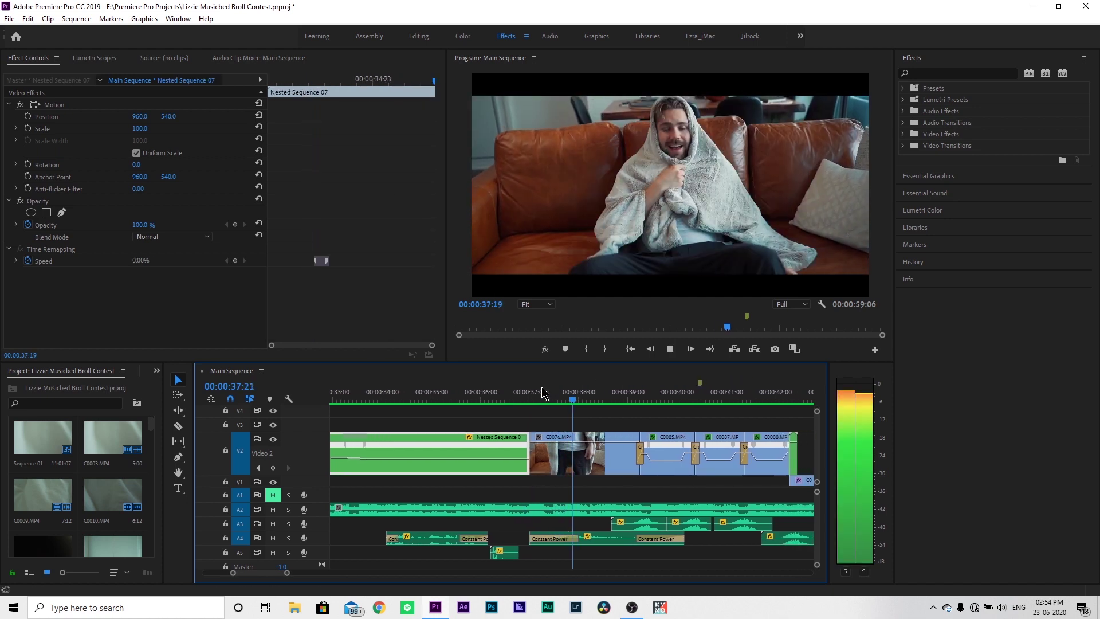
key("ctrl+shift+z")
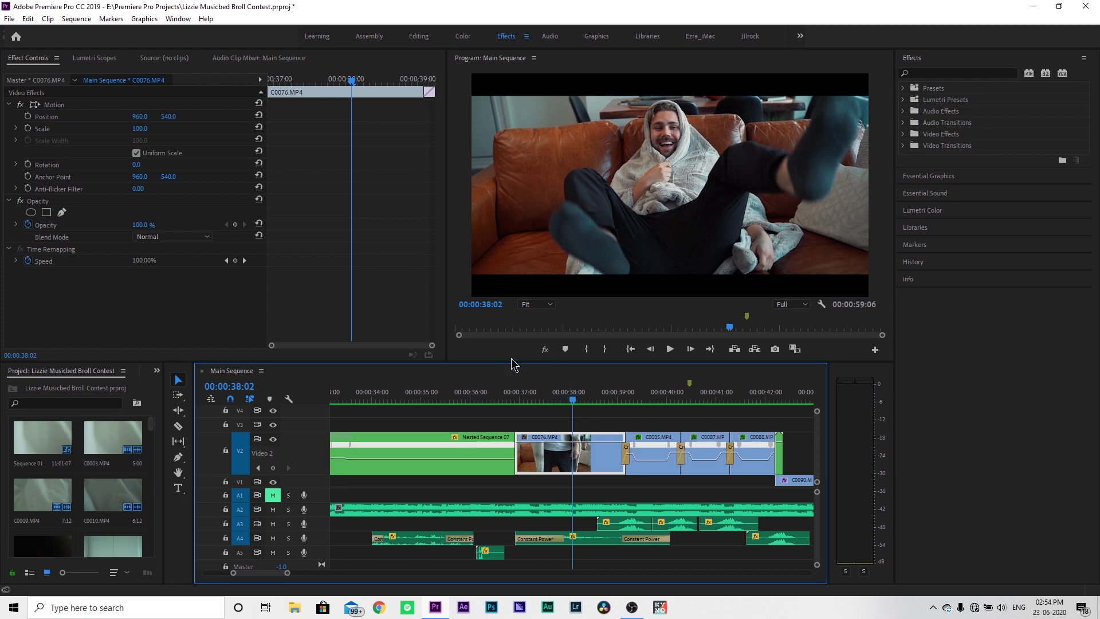